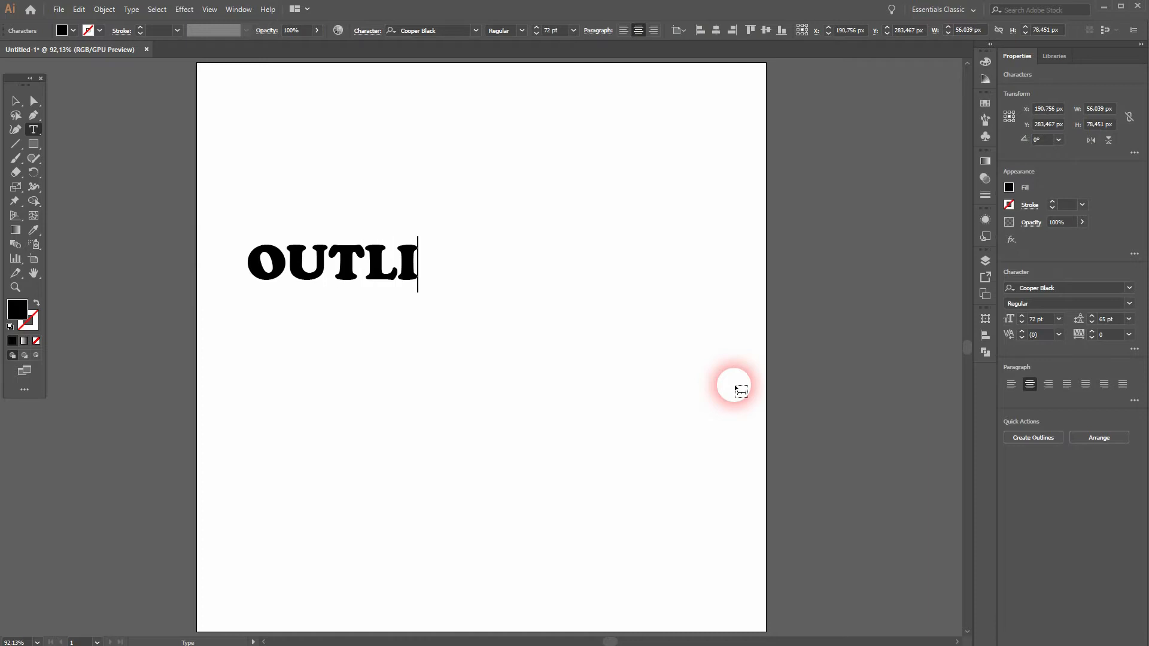
- Reposition the OUTLINE text near the centre of the artboard
left_click(16, 100)
left_click_drag(361, 273, 528, 351)
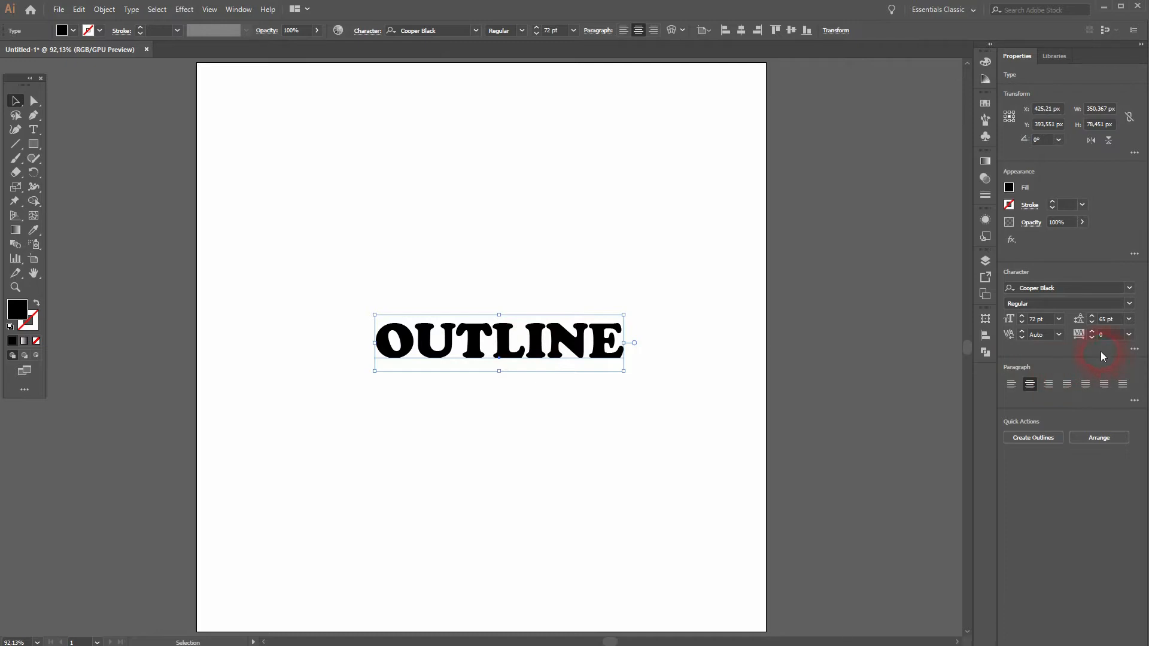
left_click(1059, 320)
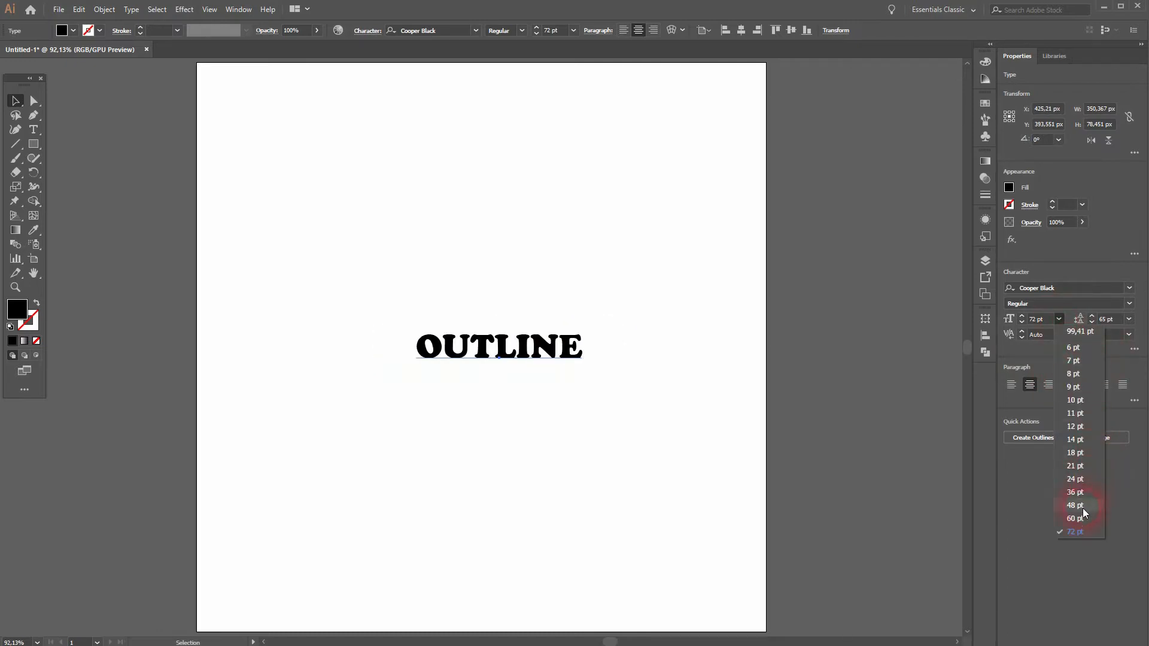
left_click(1037, 320)
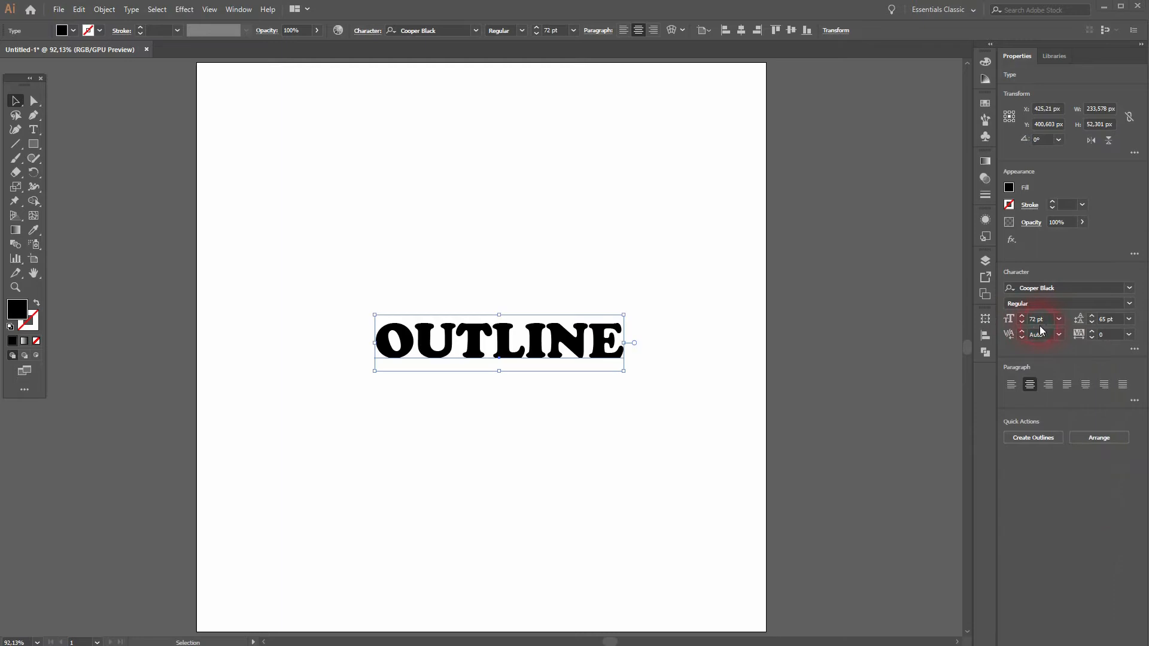
left_click(1037, 320)
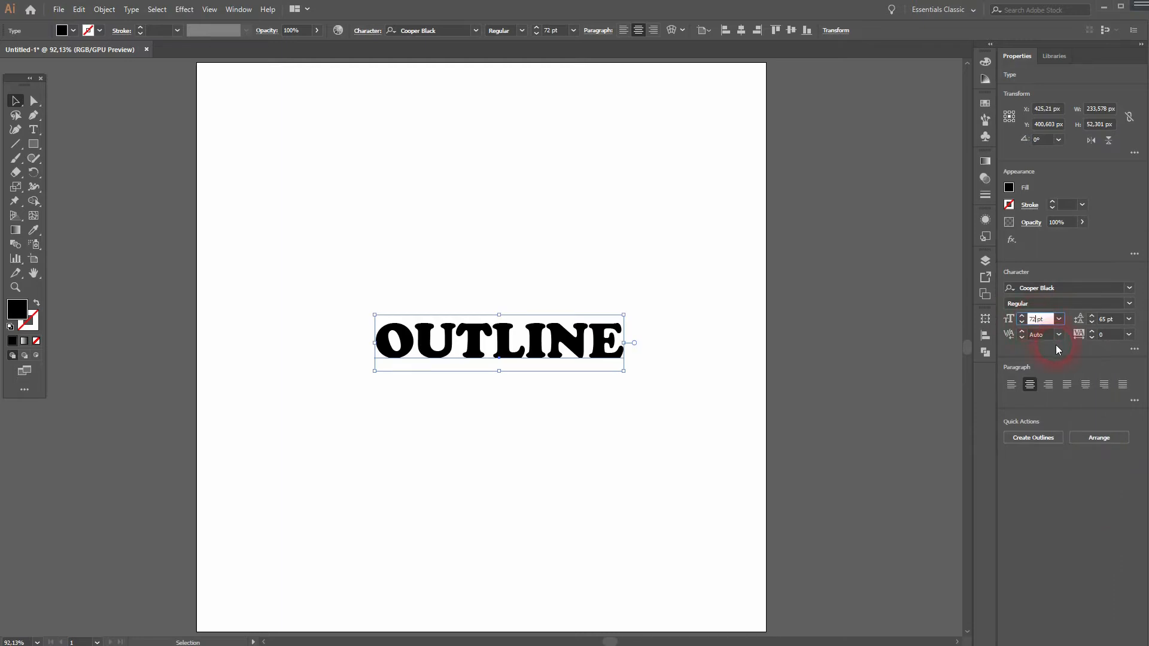
- Try a tracking of 200 on the OUTLINE text, and settle on 100
left_click(1129, 334)
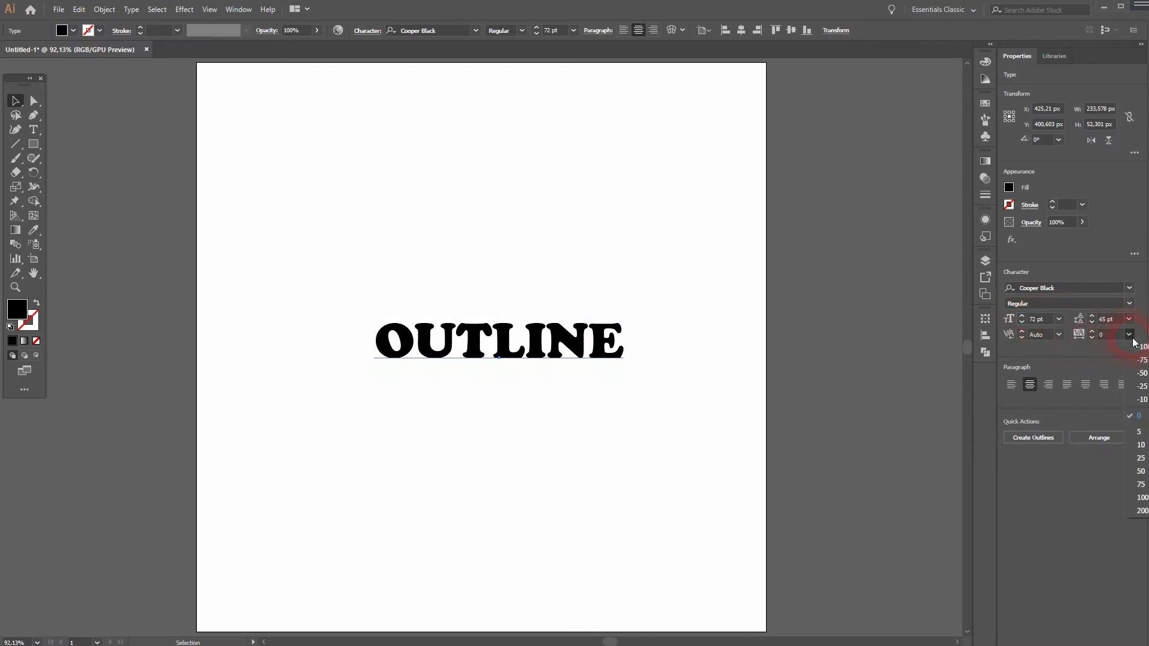
left_click(1137, 511)
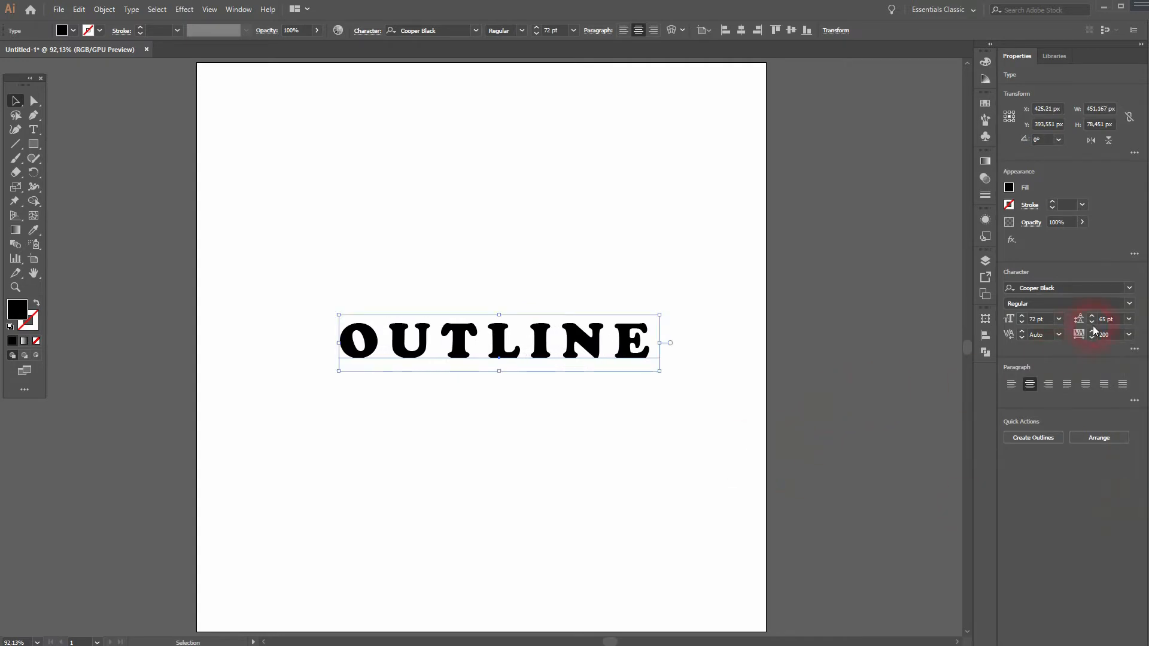
left_click(1130, 335)
left_click(1142, 498)
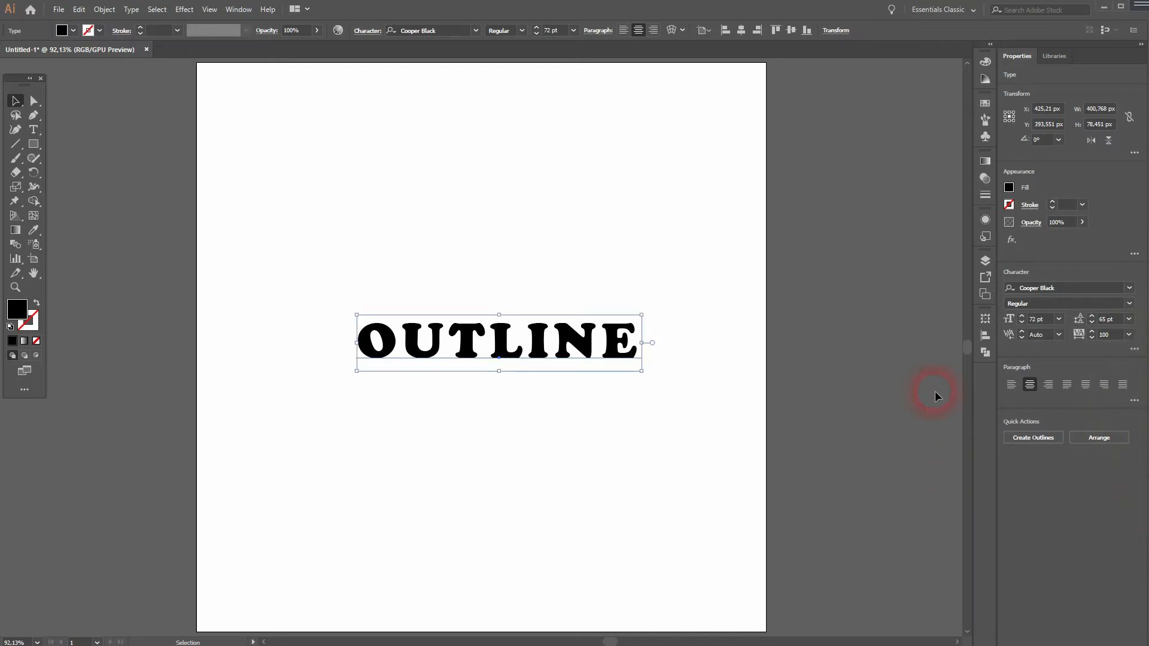
- Centre the OUTLINE text horizontally and vertically on the artboard and convert it to outlines
left_click(741, 30)
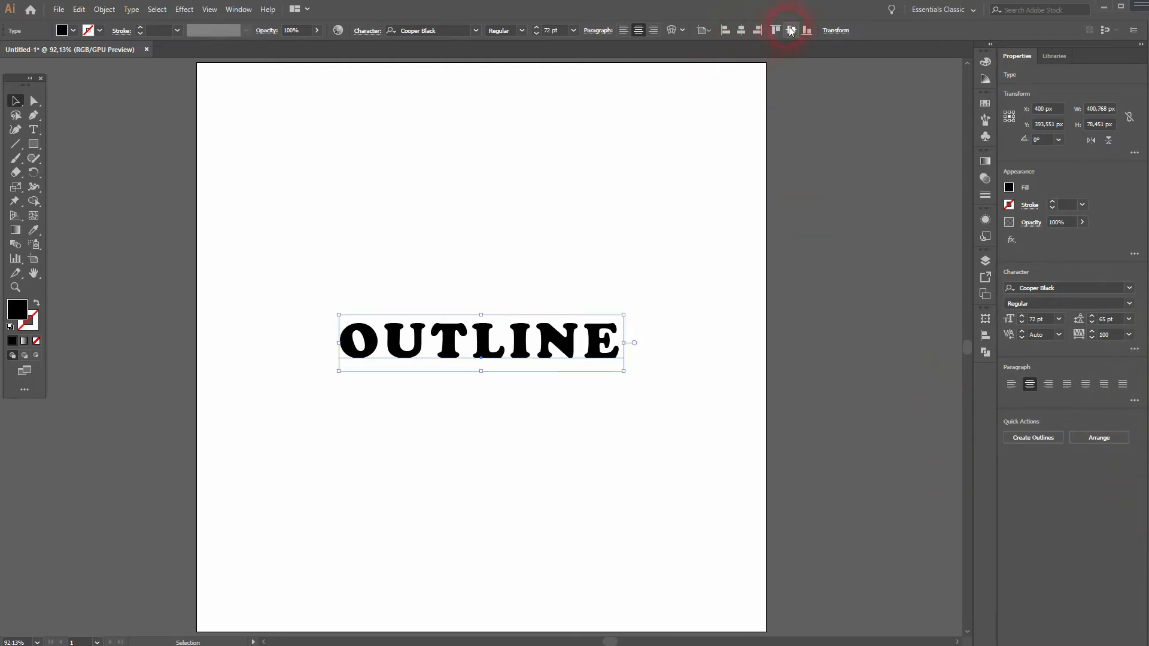
left_click(791, 30)
right_click(510, 347)
left_click(576, 431)
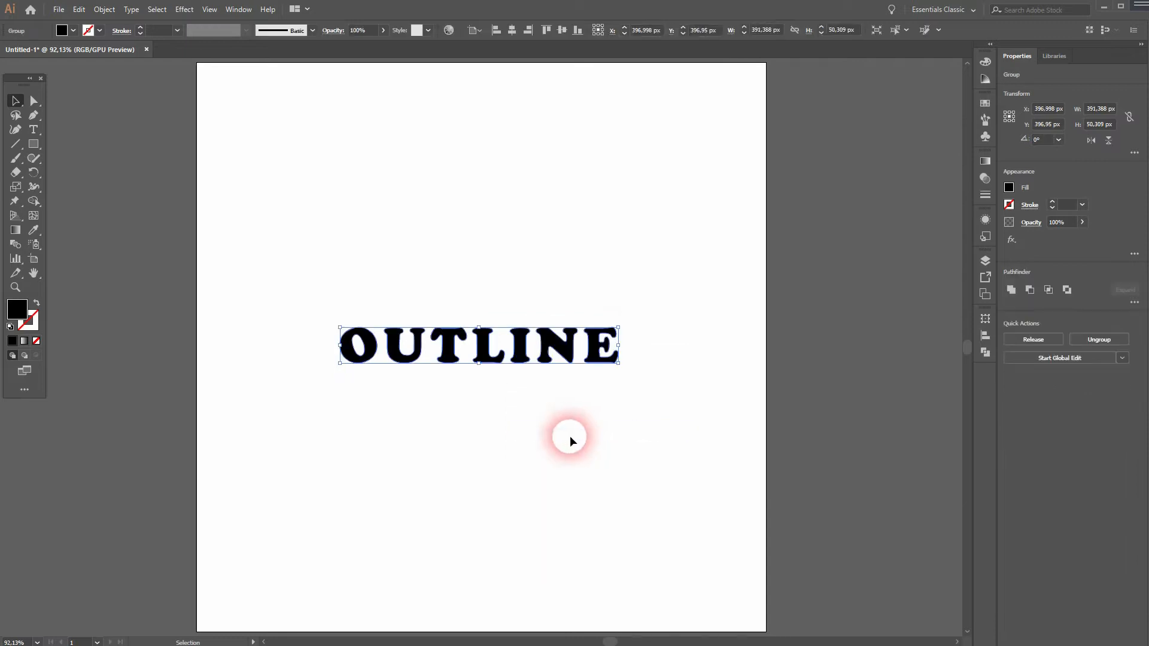
- Show the colour swatches and the Actions list for the session
left_click(991, 105)
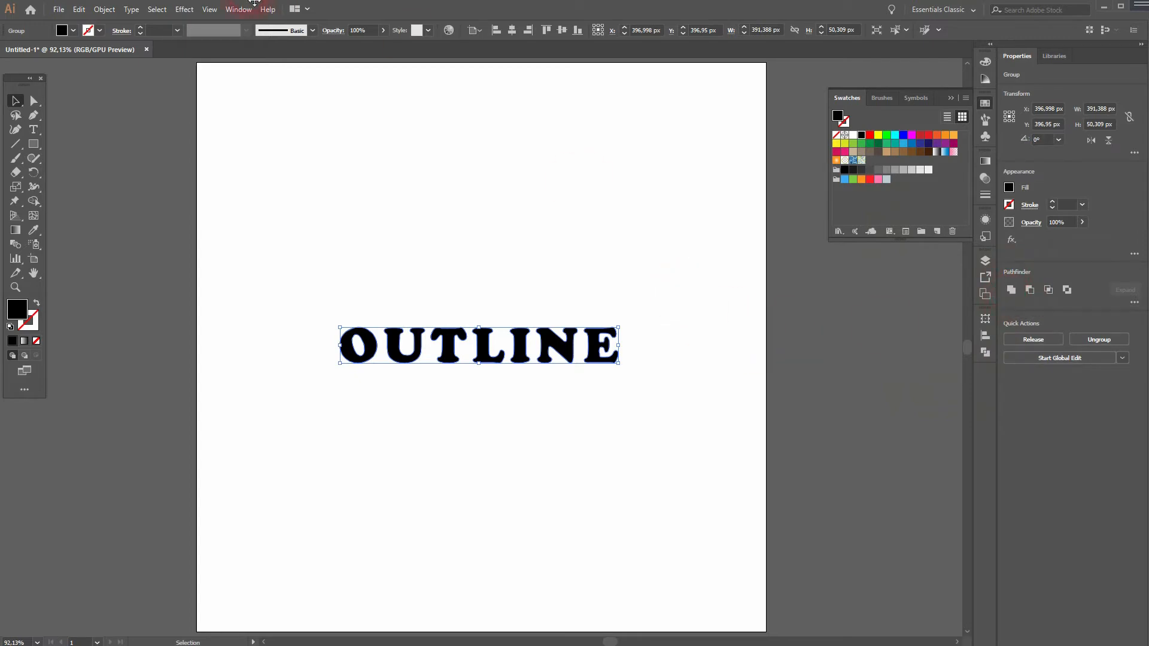
left_click(232, 11)
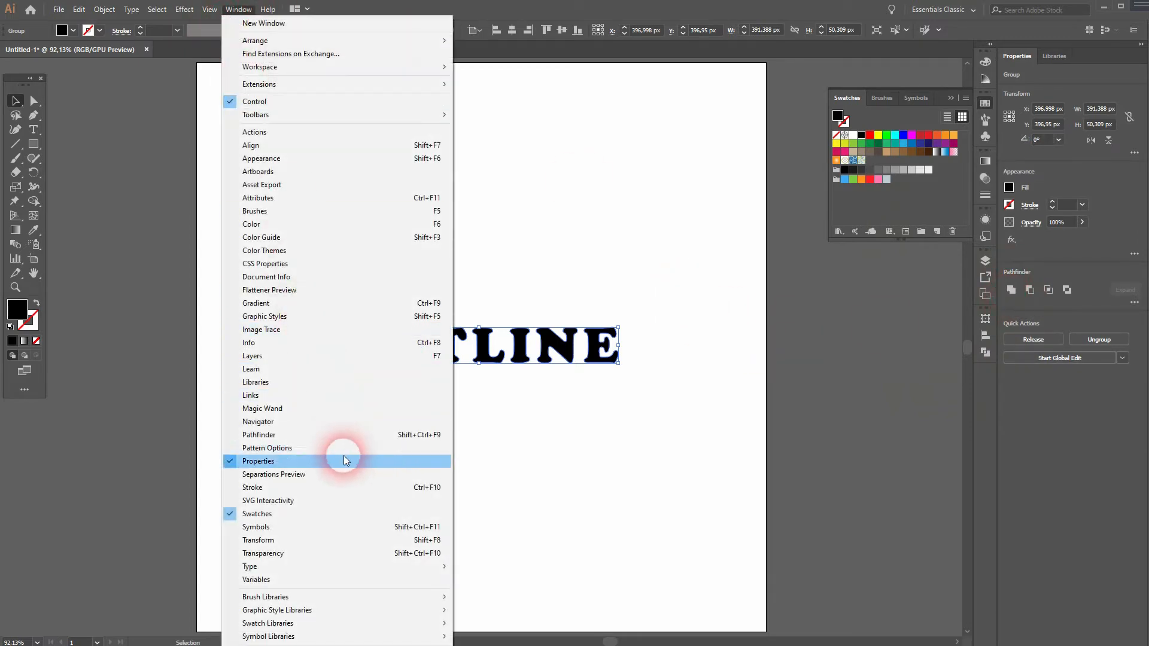
left_click(988, 430)
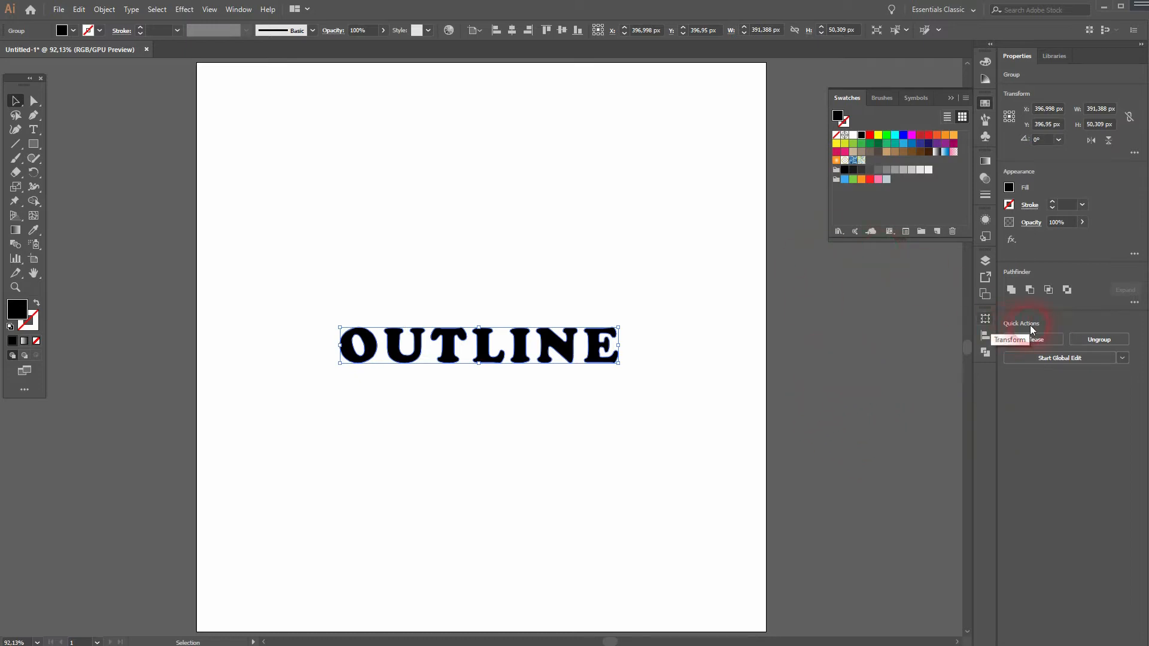
left_click(238, 9)
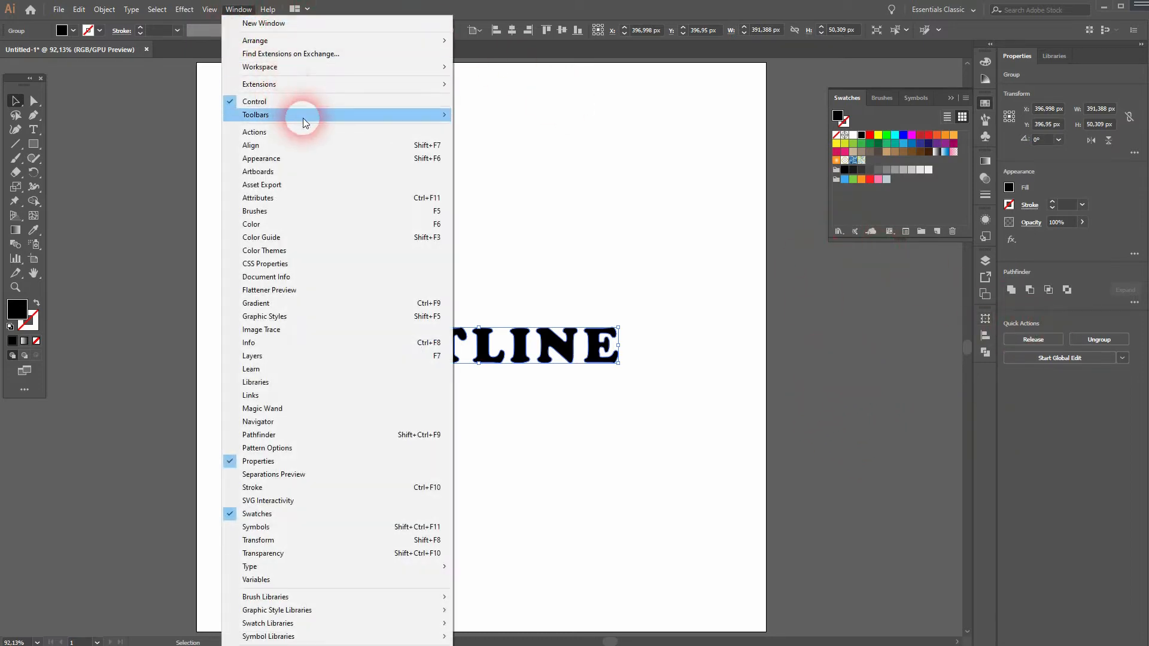
left_click(303, 133)
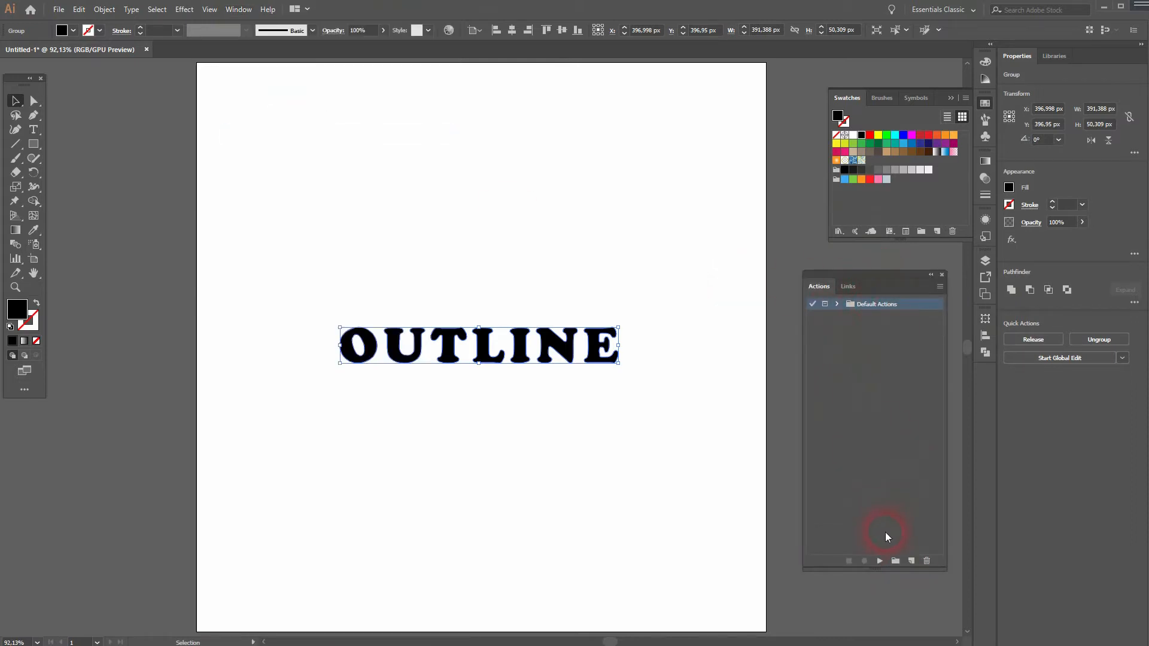
- Create a new action set named "Outline Tutorial"
left_click(896, 561)
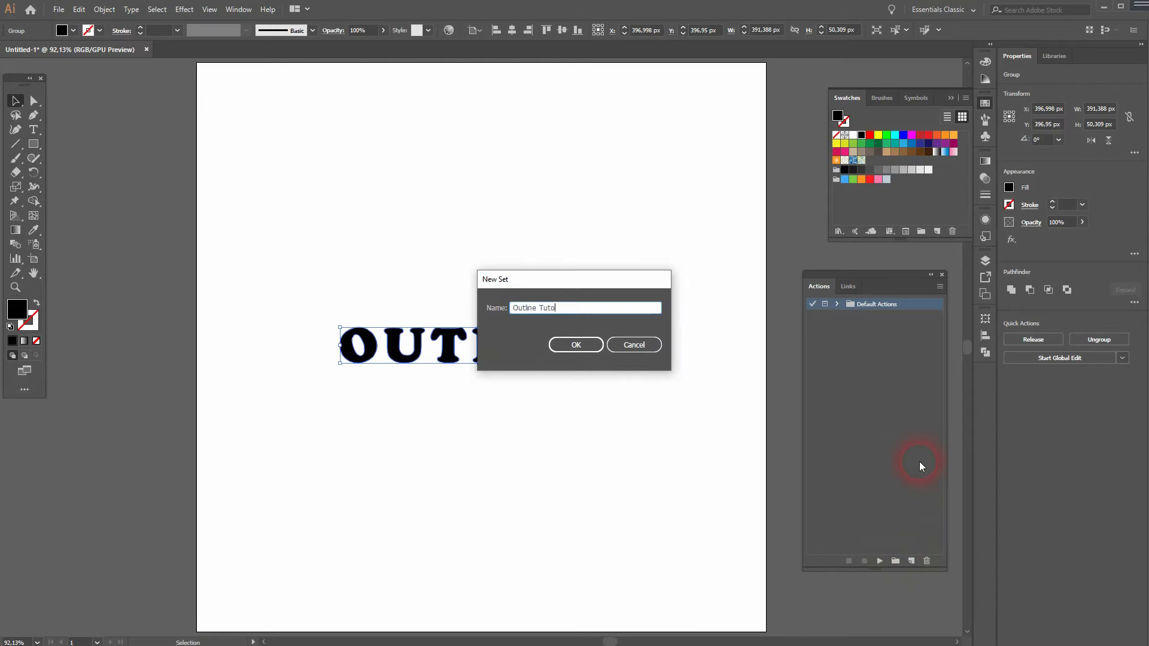
type("Outline Tutorial")
key("Return")
- Create an action named "Unlimited Outline" in the Outline Tutorial set and start recording it
left_click(911, 559)
type("U")
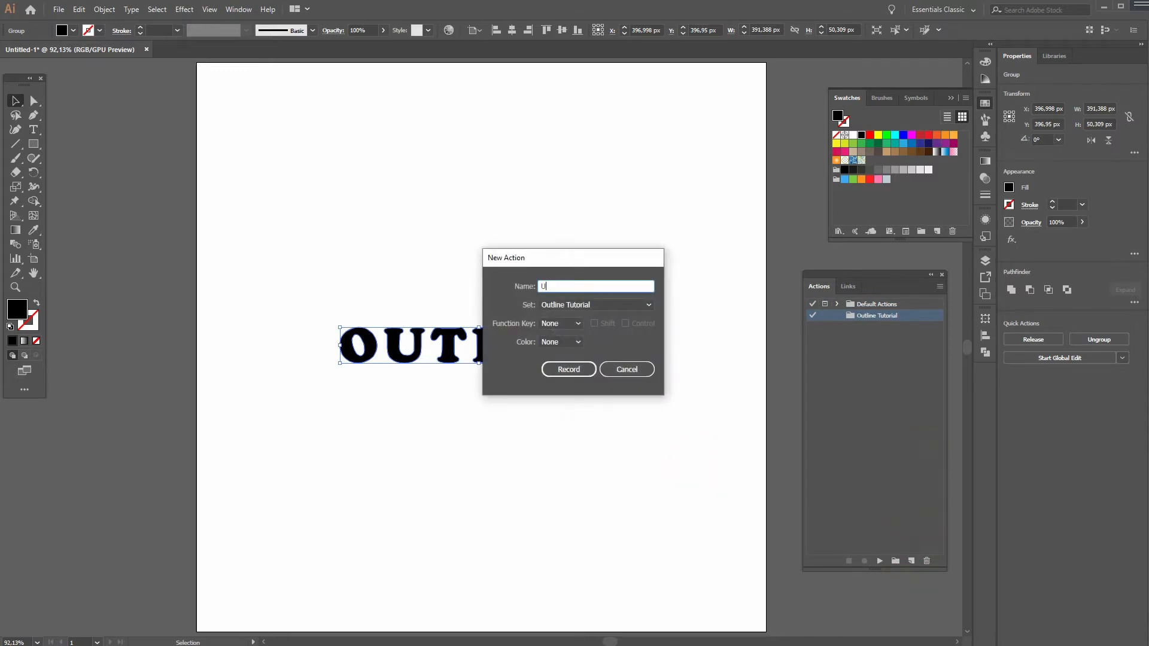
type("nlimited Outline")
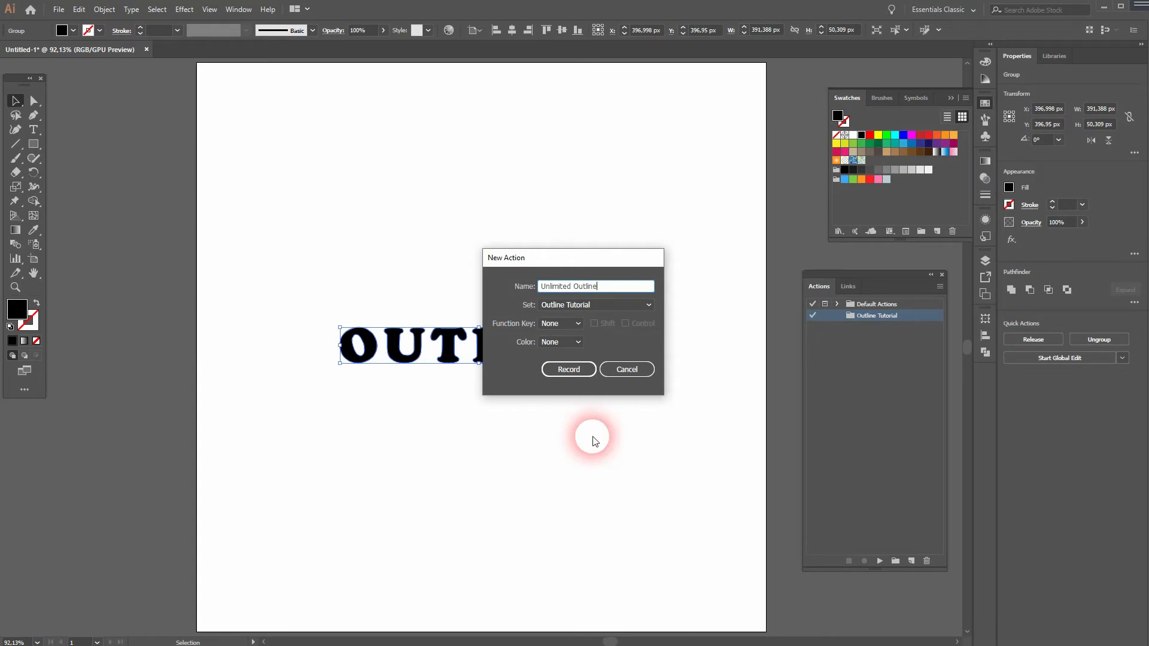
left_click(568, 369)
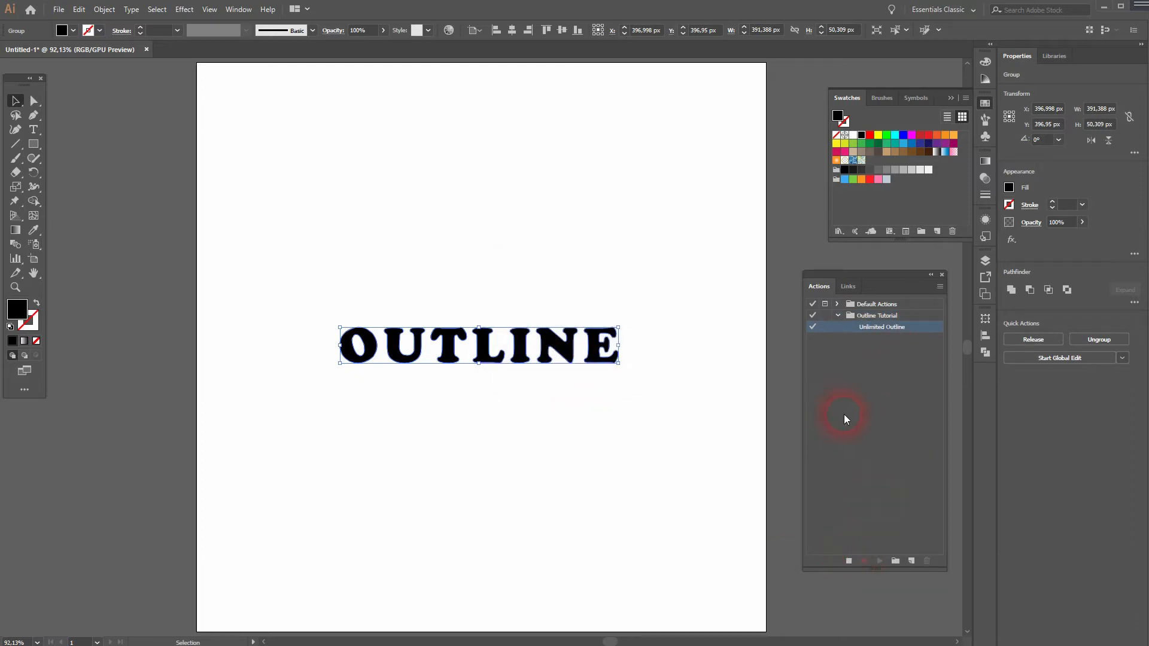
- Offset the outlined letters' paths by 8 px with miter joins and unite the resulting offset shapes
left_click(104, 9)
mouse_move(198, 291)
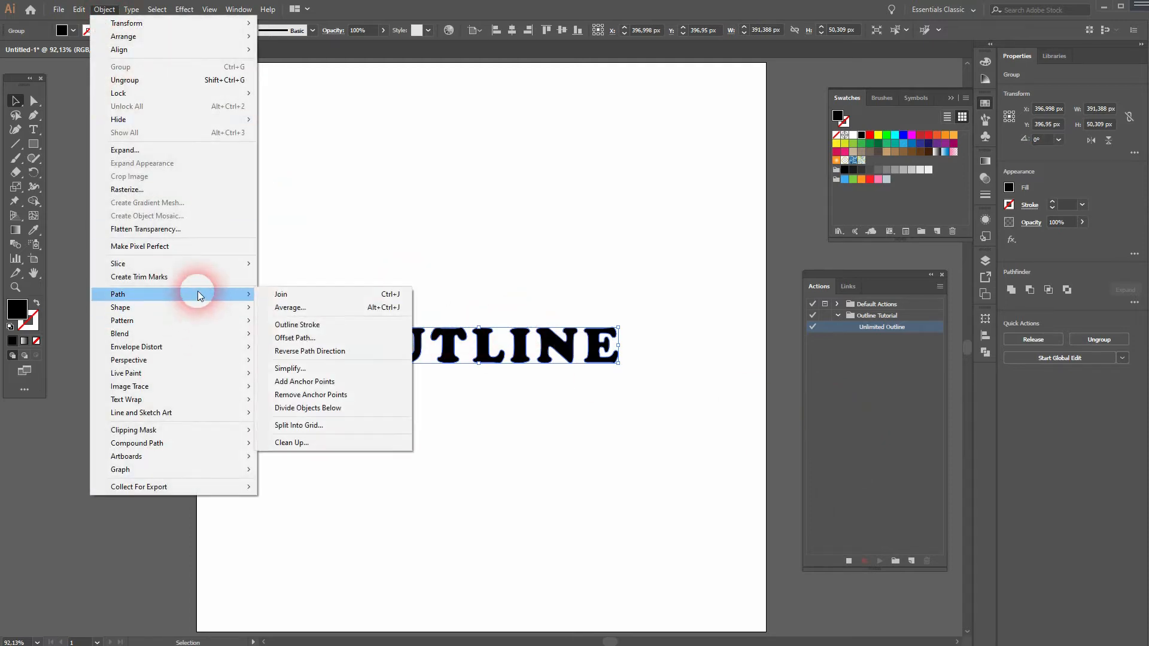
left_click(327, 337)
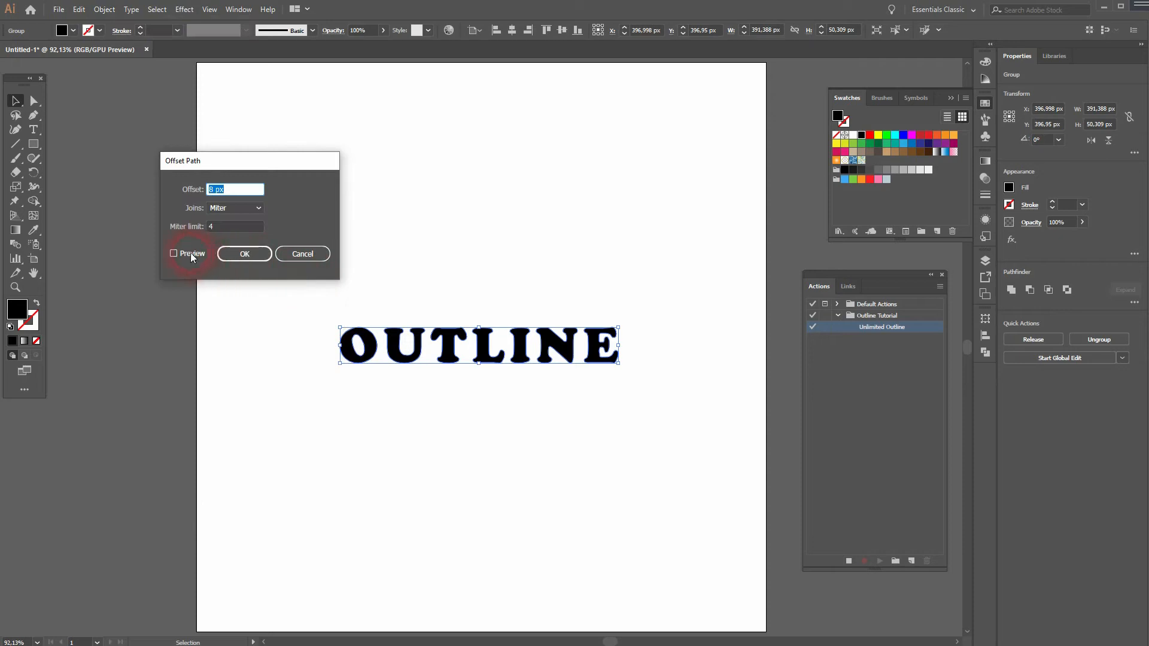
left_click(173, 254)
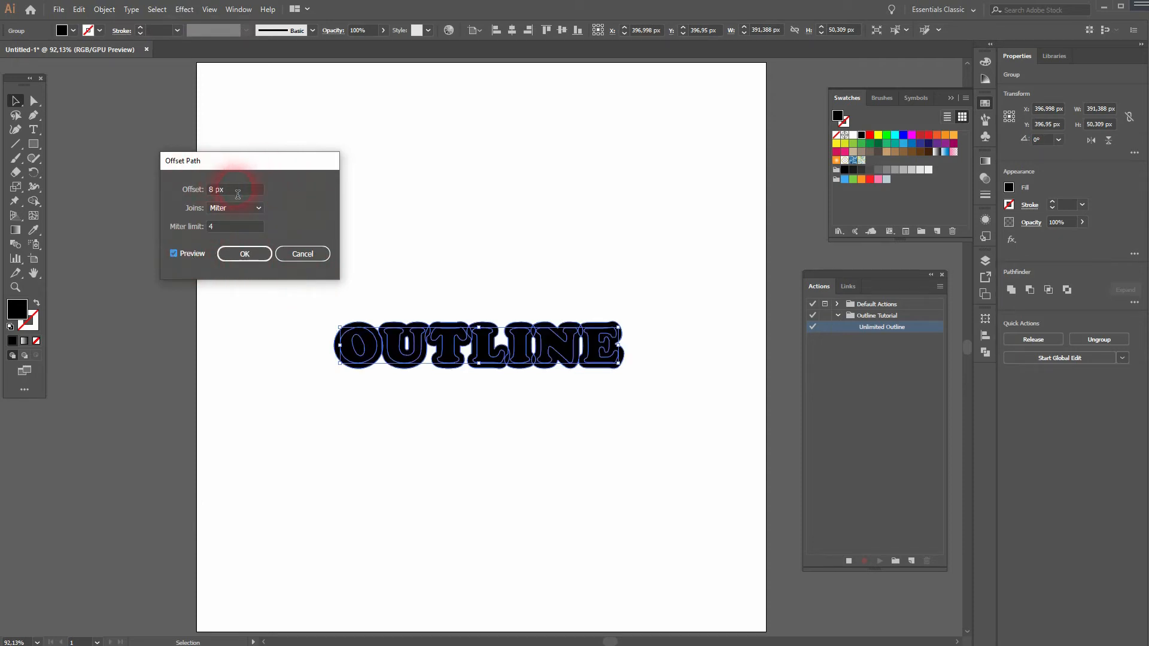
left_click(243, 255)
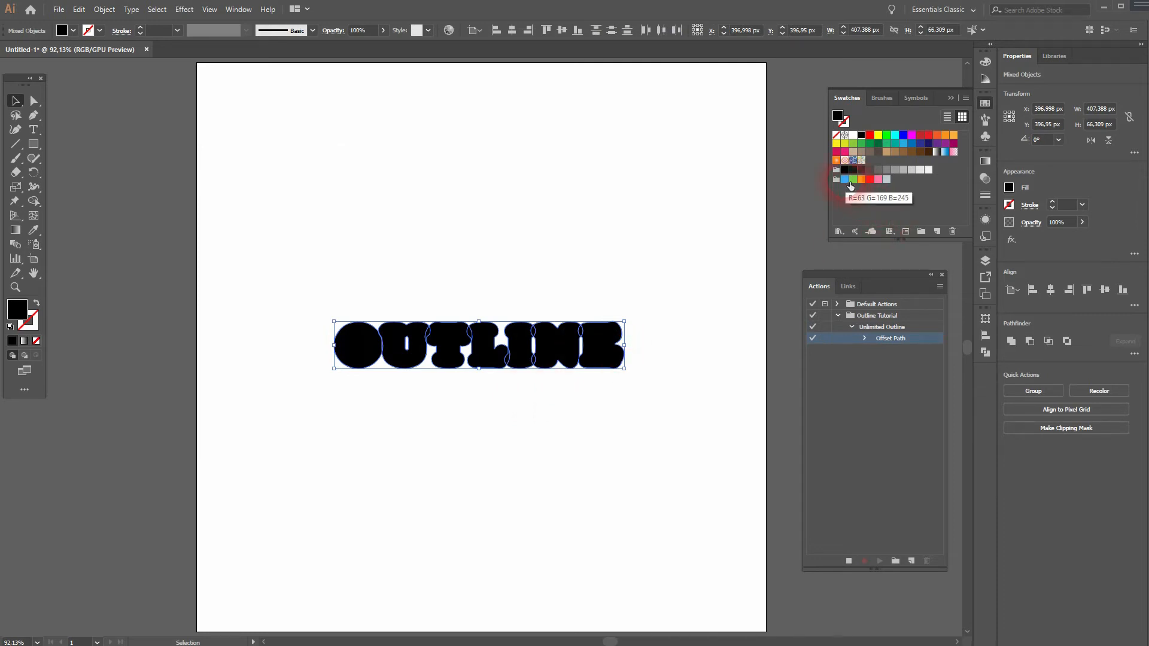
left_click(1011, 345)
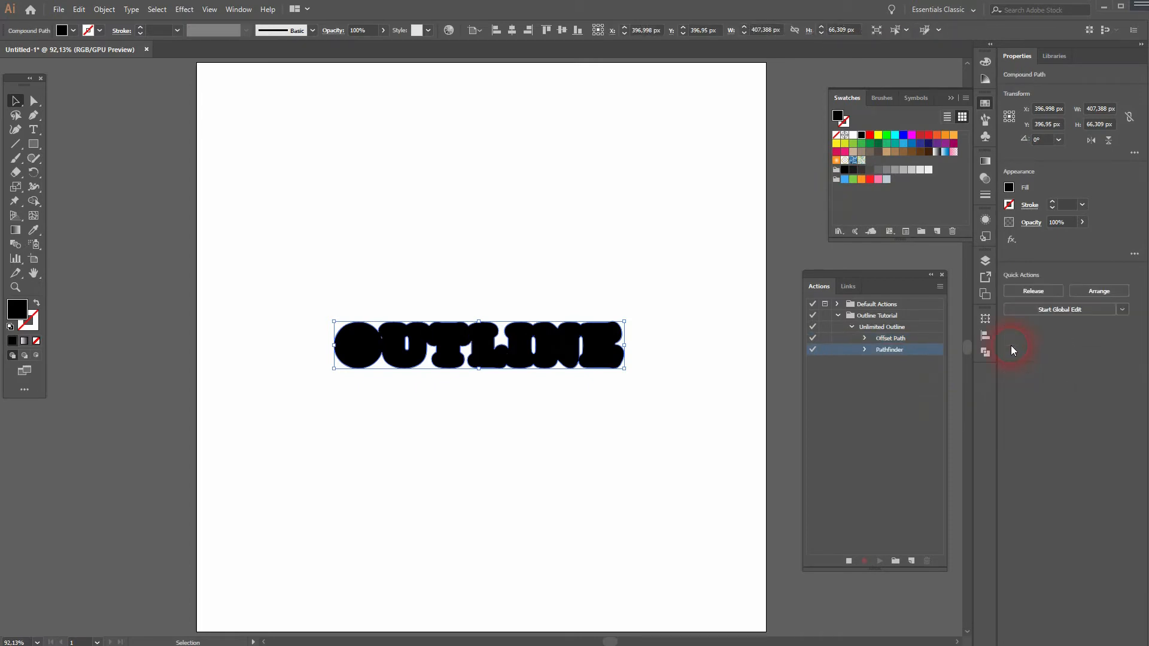
- Fill the united offset shape with the blue swatch (R=63 G=169 B=245) and send it to the back behind the black letters
left_click(846, 180)
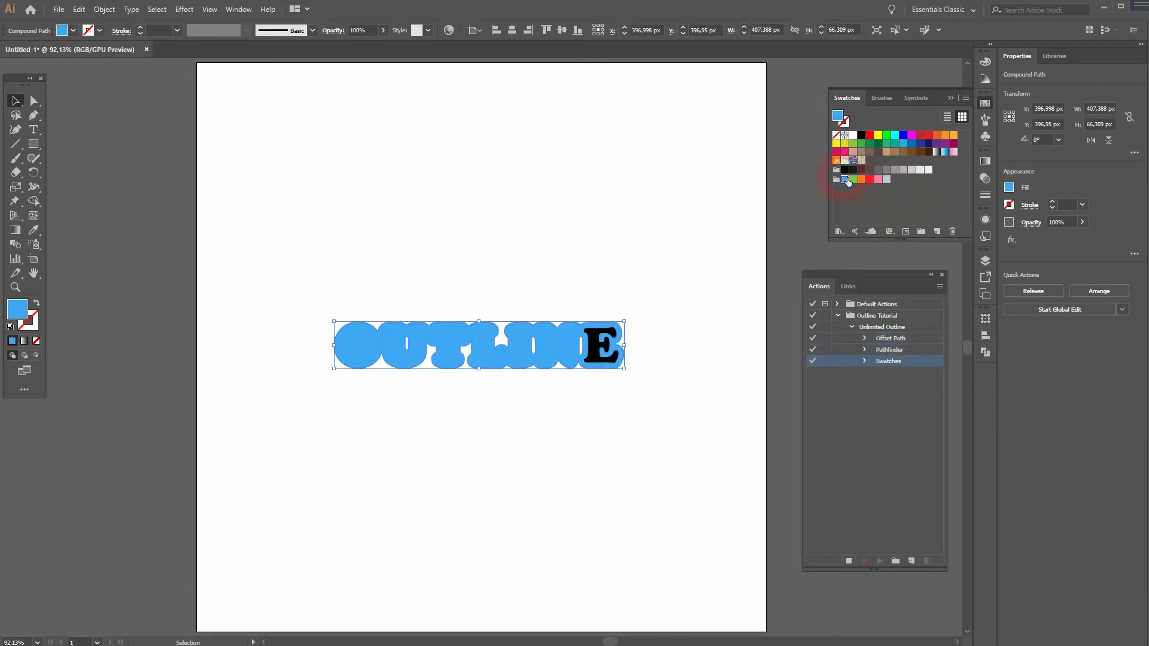
right_click(552, 339)
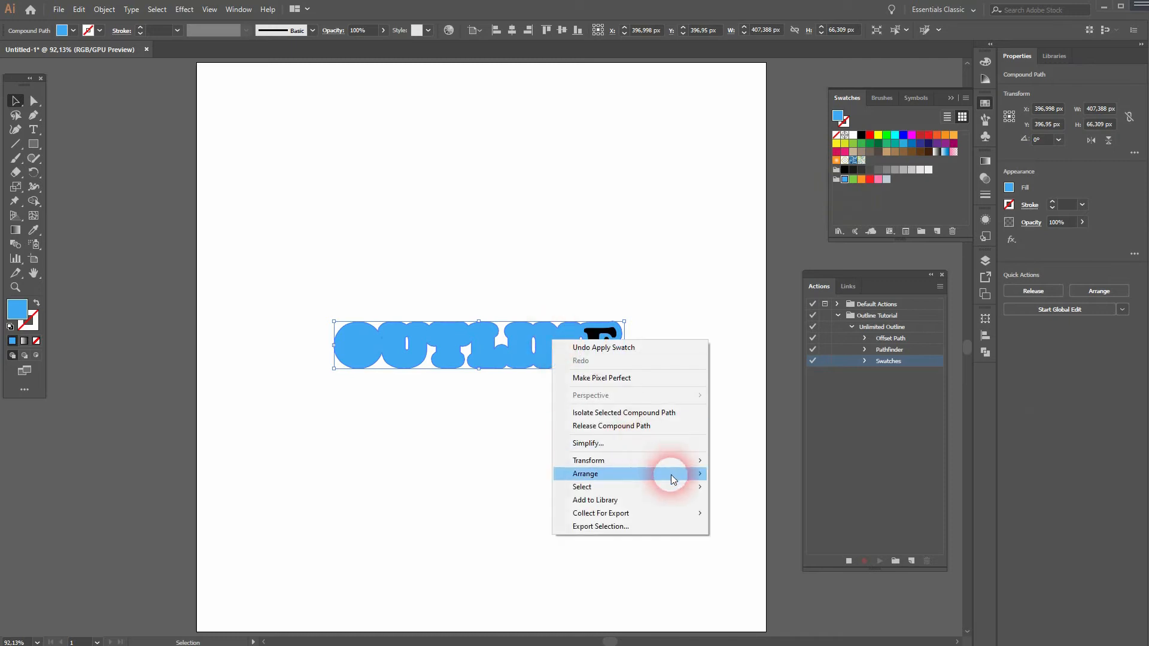
mouse_move(670, 475)
left_click(777, 513)
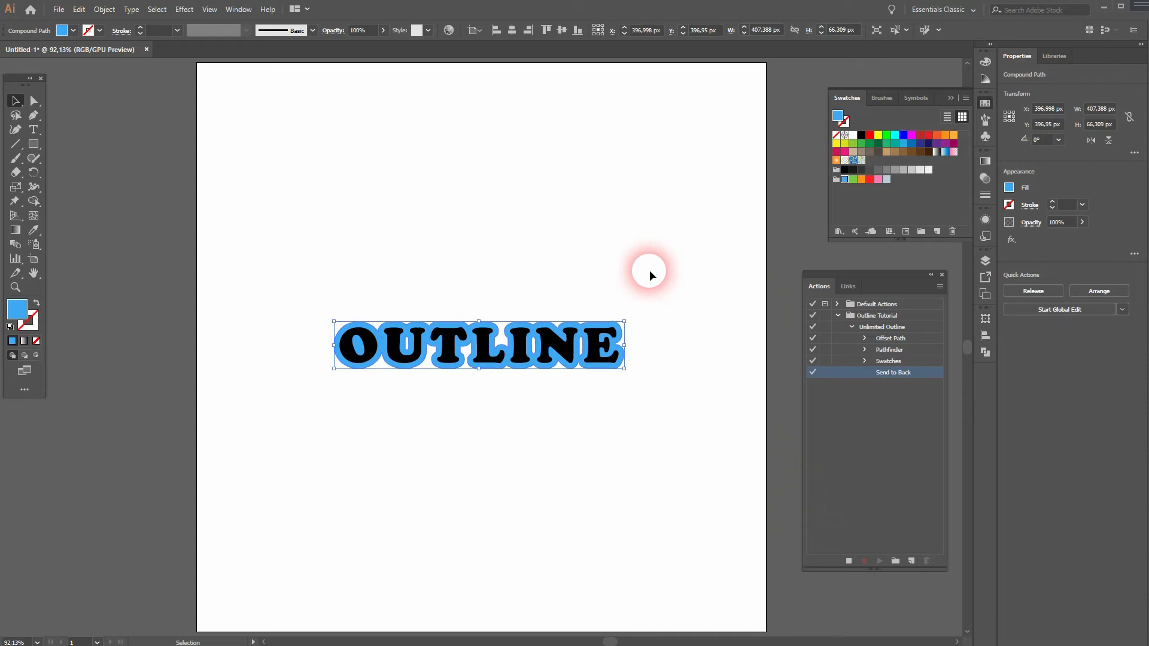
- Offset the blue shape's path by 8 px and fill the new outer outline with the green swatch beside the blue one
left_click(104, 11)
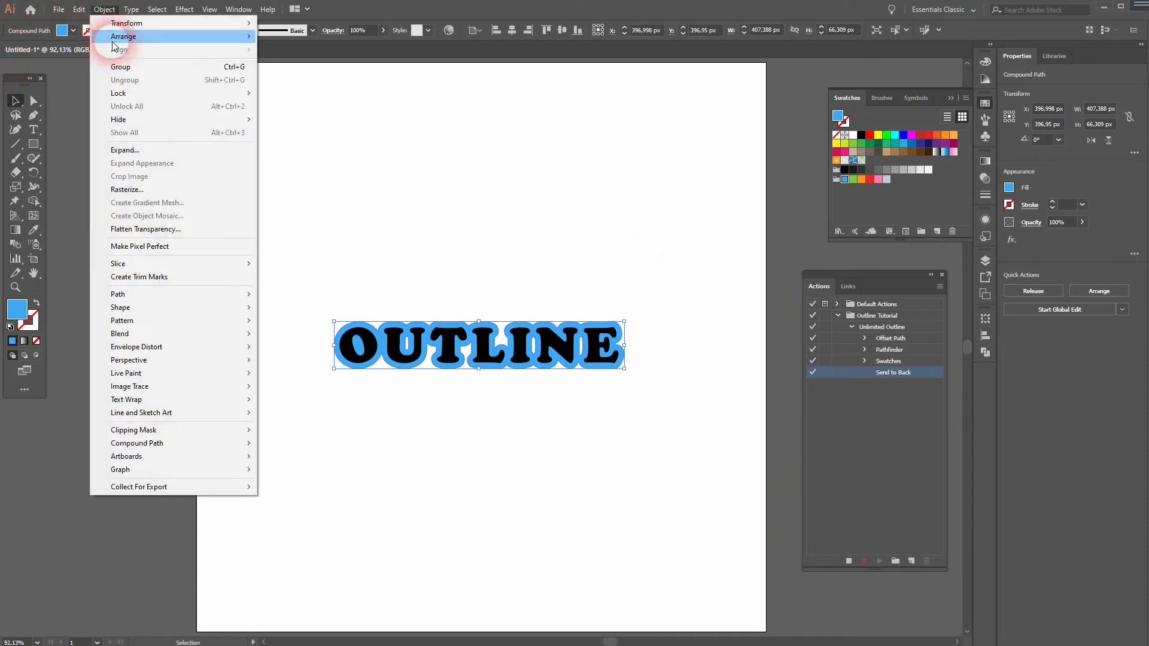
mouse_move(215, 293)
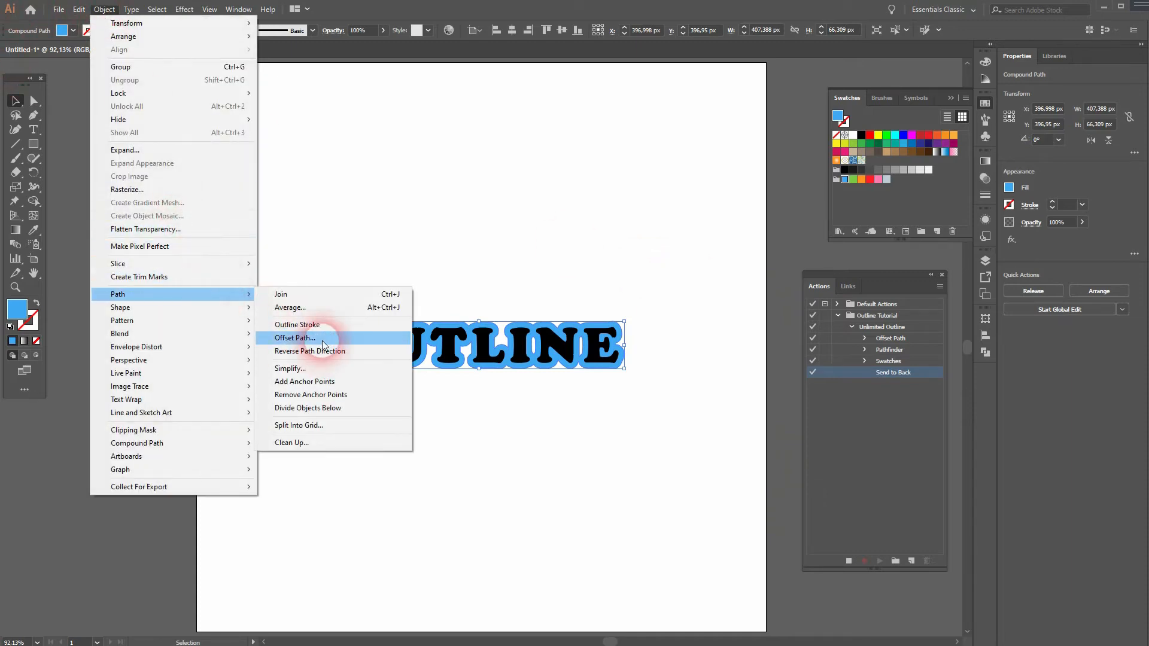
left_click(301, 338)
left_click(245, 254)
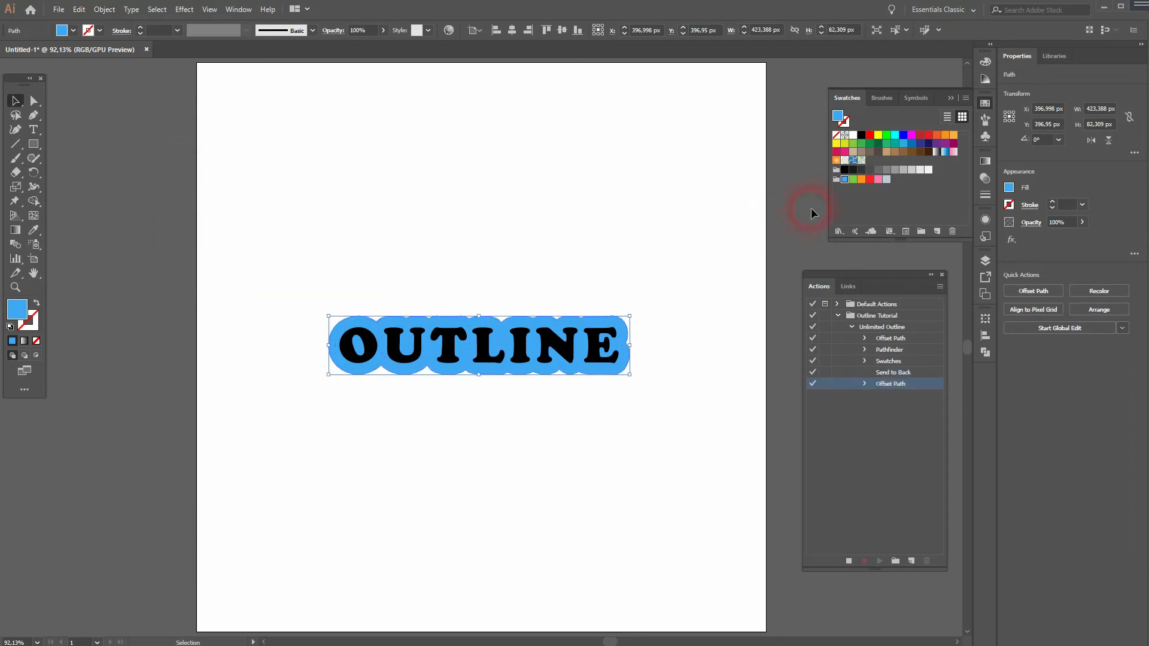
left_click(854, 181)
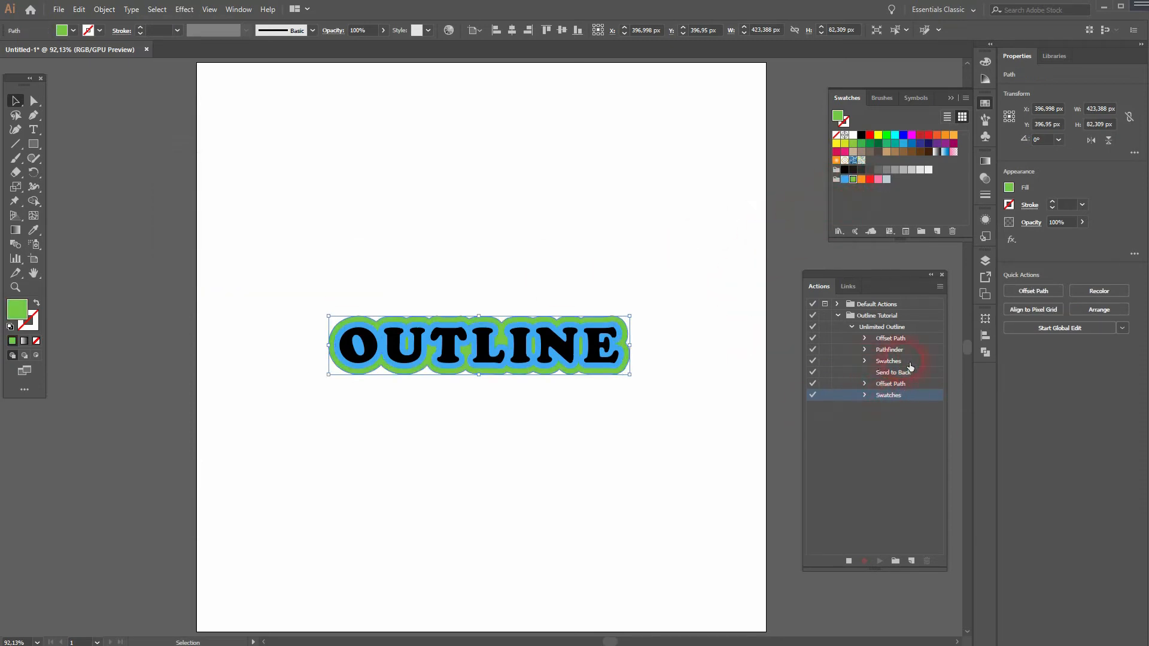
- Offset the green outline's path by another 8 px and fill the new outer shape with the orange swatch
left_click(103, 12)
mouse_move(237, 296)
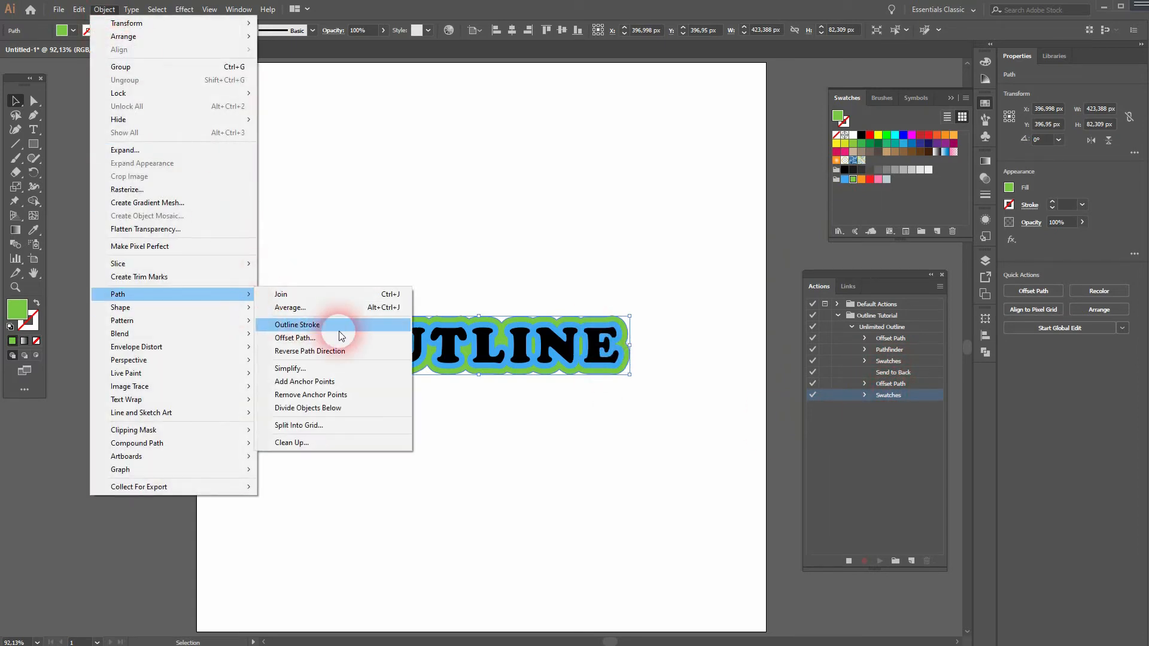
left_click(340, 337)
left_click(239, 252)
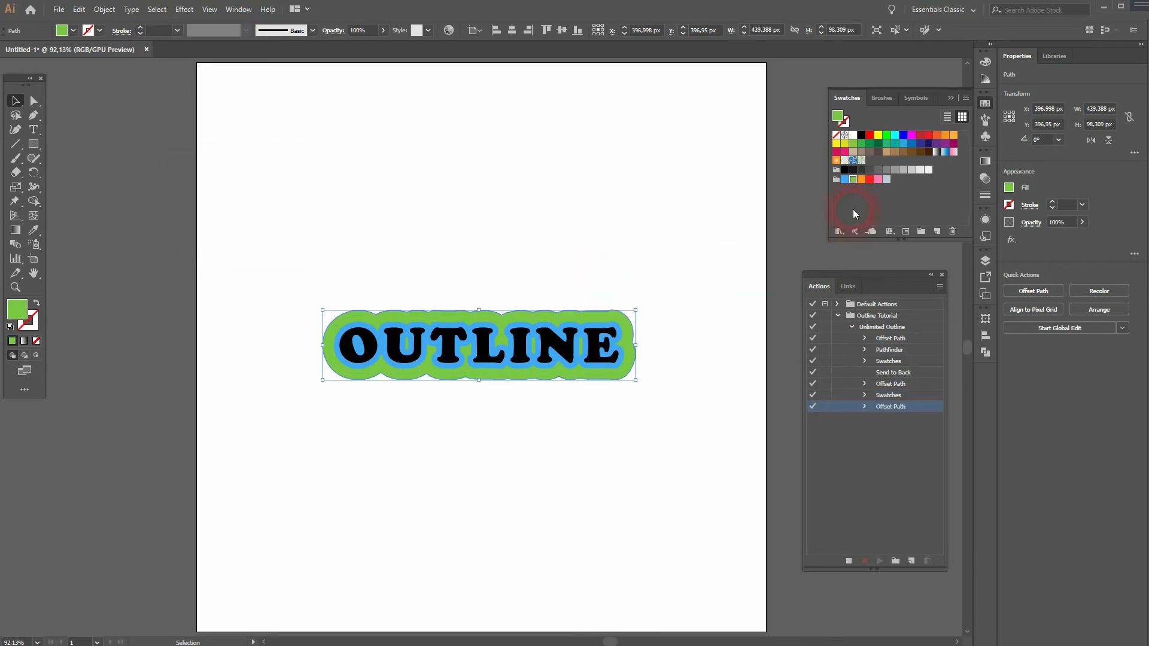
left_click(861, 179)
- Offset the orange outline's path by 8 px and fill the new outer shape with the red swatch
left_click(110, 12)
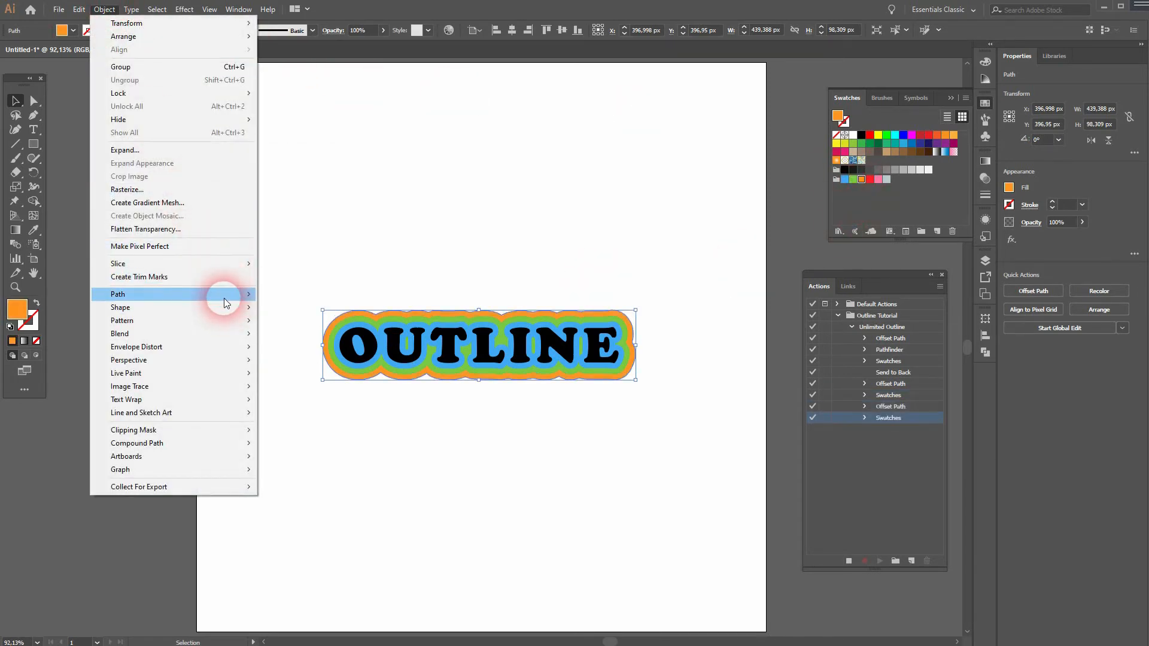
mouse_move(223, 298)
left_click(340, 336)
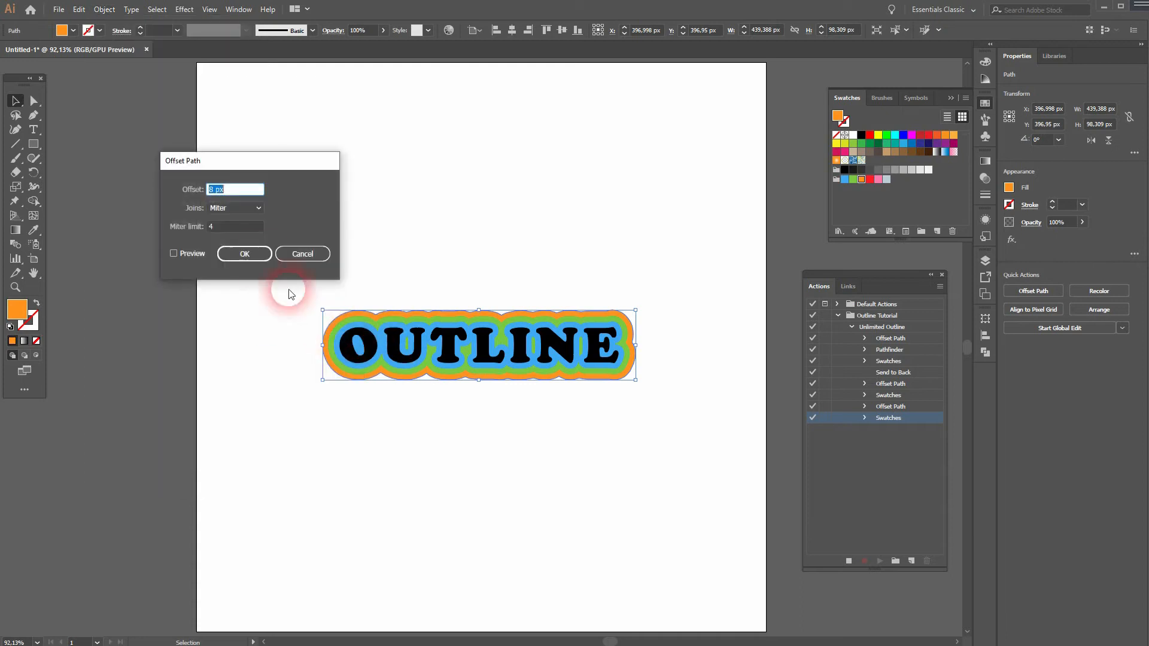
left_click(258, 257)
left_click(870, 179)
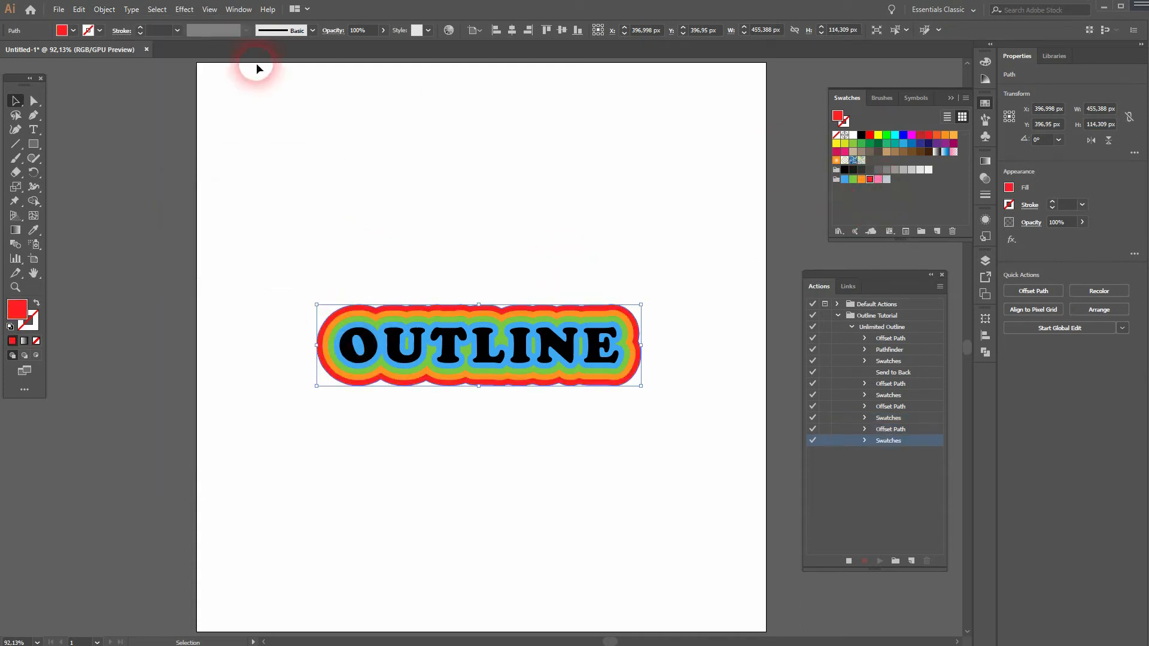
- Offset the red outline's path by 8 px and fill the new outer shape with the pink swatch
left_click(104, 10)
mouse_move(223, 294)
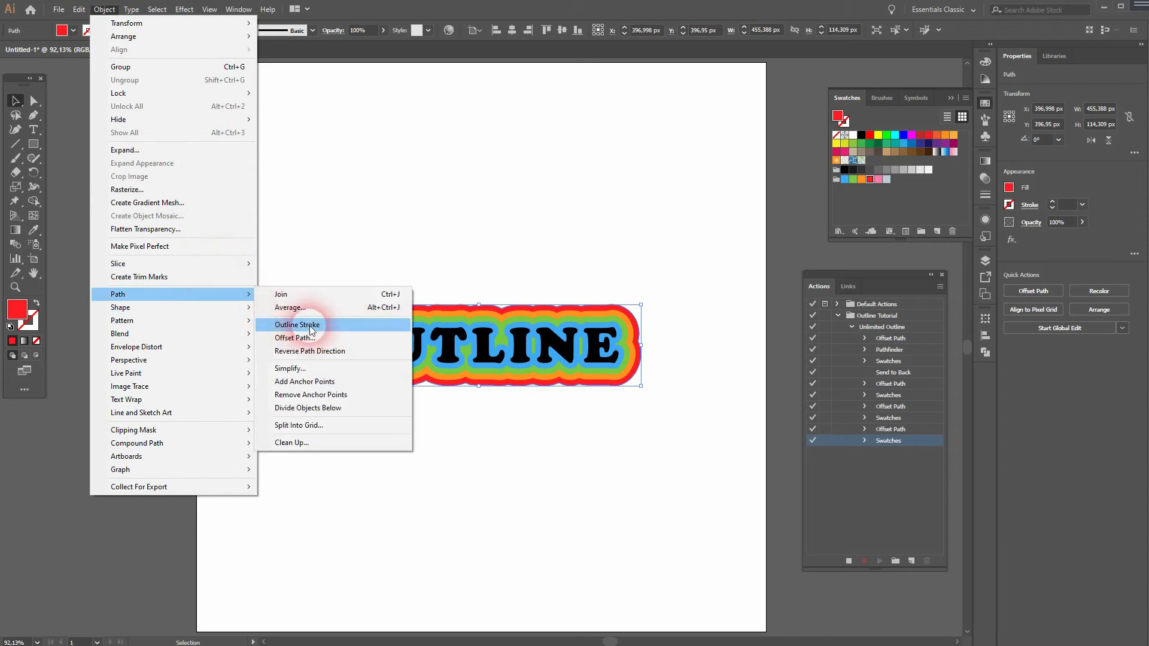
left_click(308, 338)
left_click(249, 256)
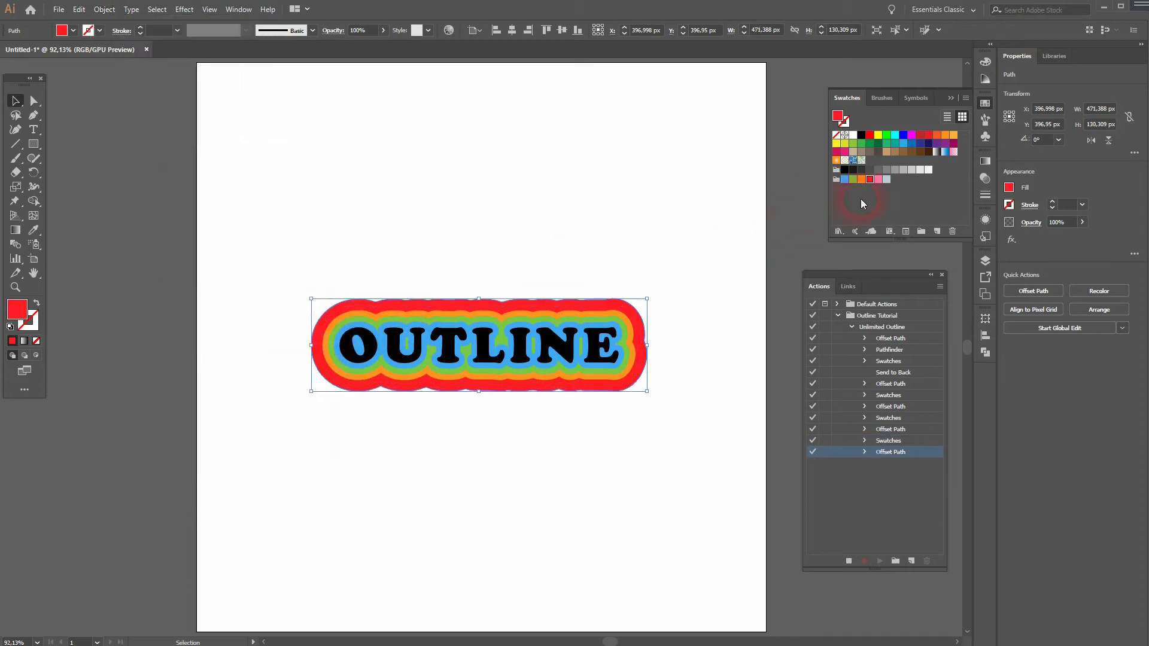
left_click(878, 180)
- Offset the pink outline's path by 8 px and fill the new outer shape with the light grey-blue swatch
left_click(105, 10)
mouse_move(213, 296)
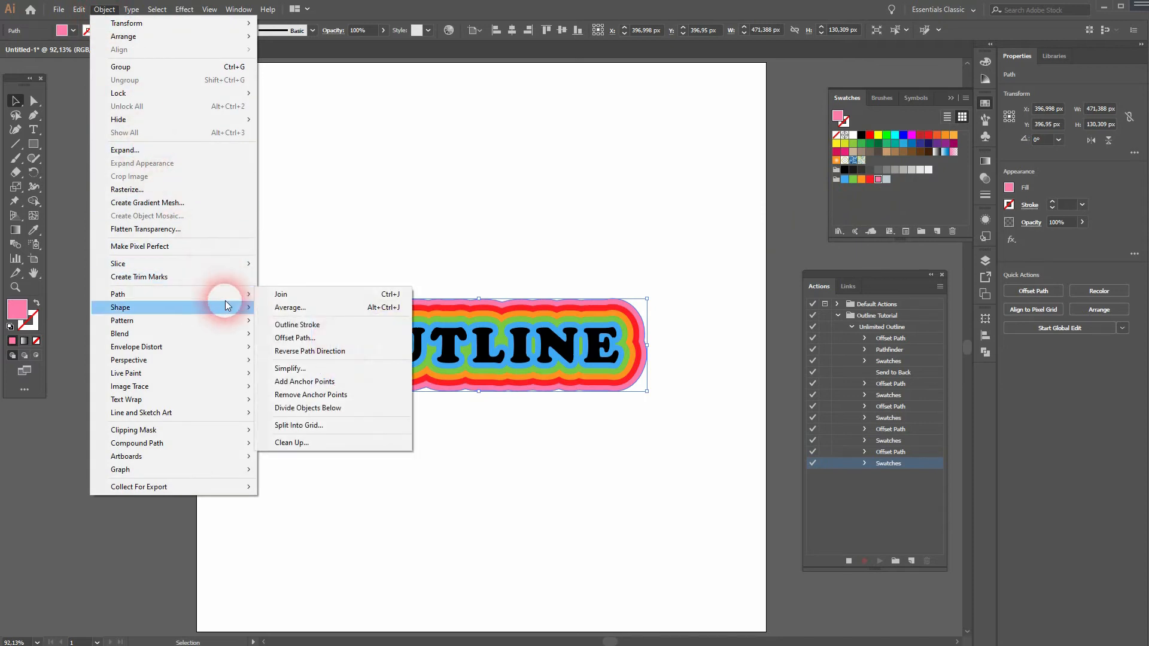
left_click(299, 338)
left_click(247, 252)
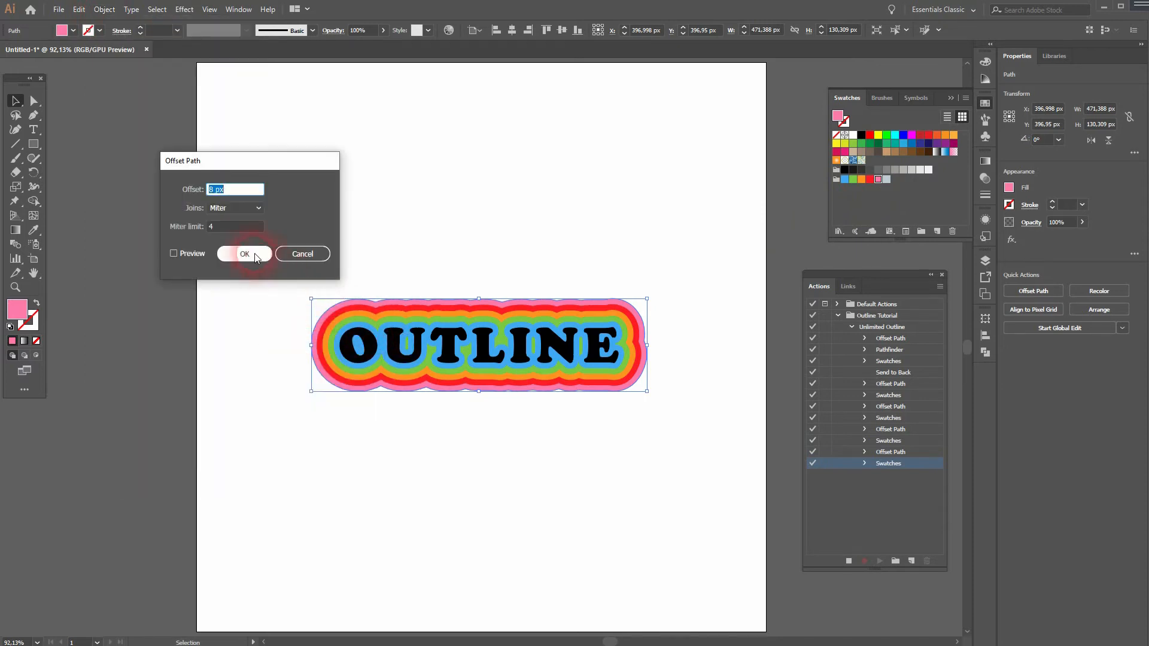
left_click(887, 180)
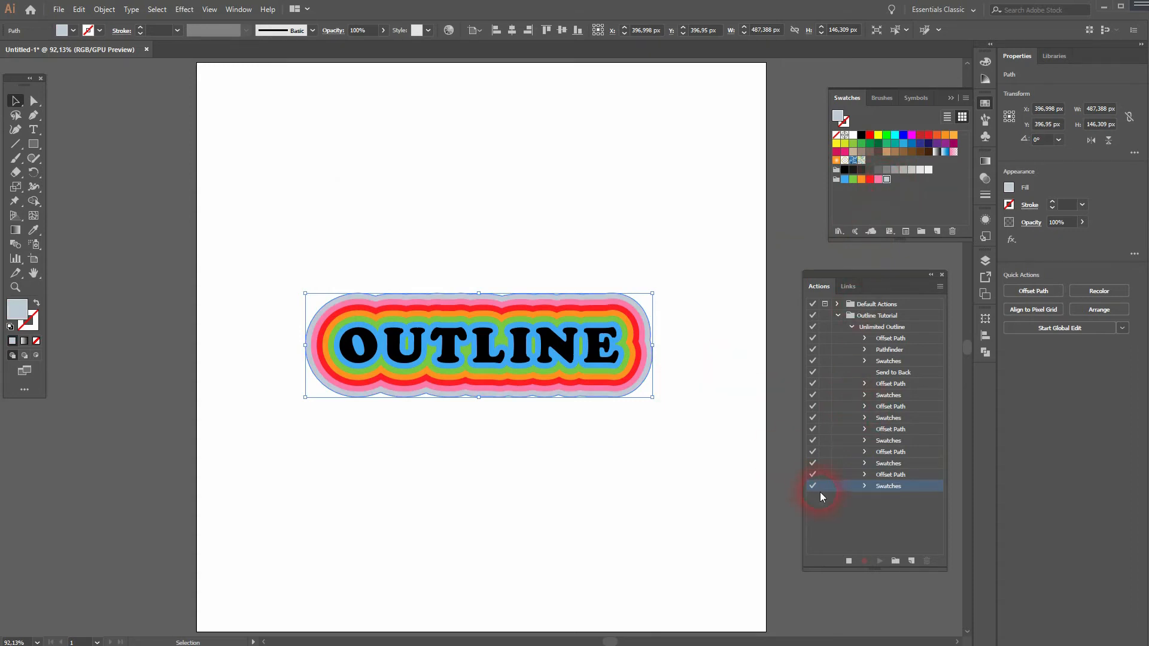
- Stop recording and play the Unlimited Outline action repeatedly until the coloured rings extend beyond the artboard
left_click(851, 563)
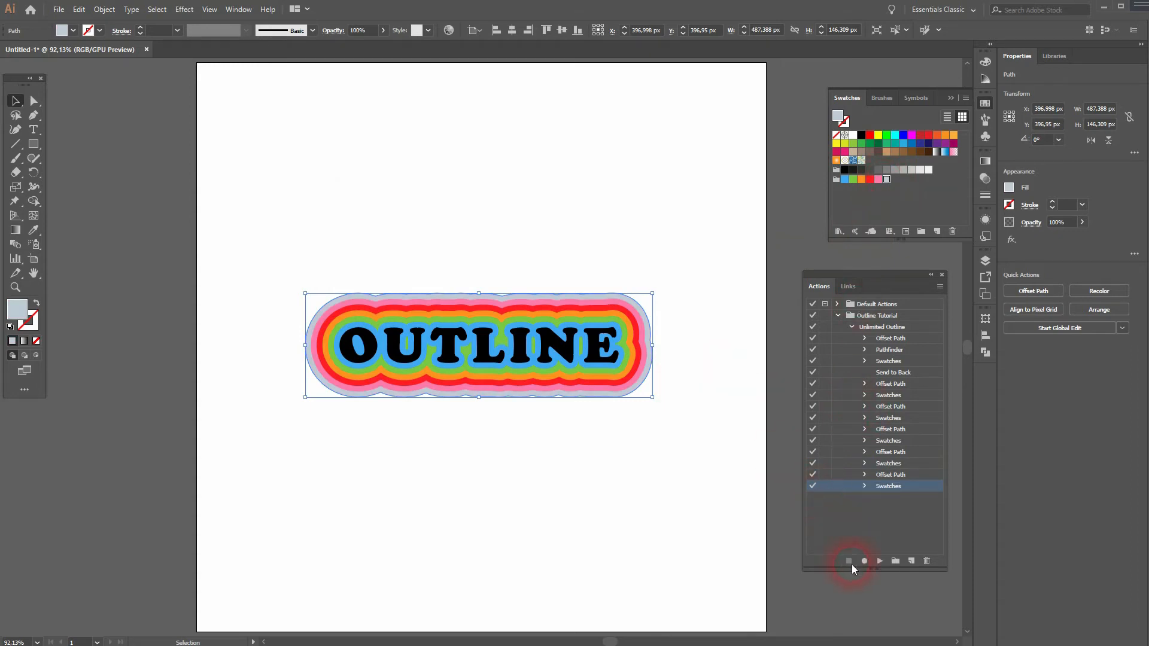
left_click(881, 327)
left_click(880, 560)
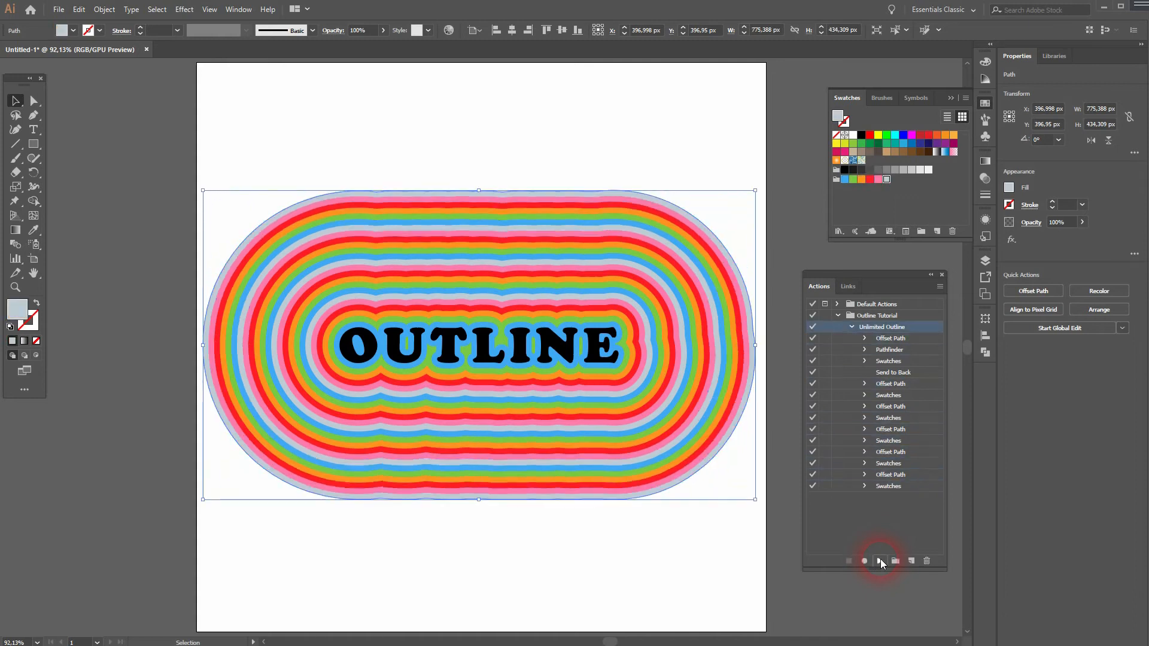
left_click(879, 561)
left_click(880, 561)
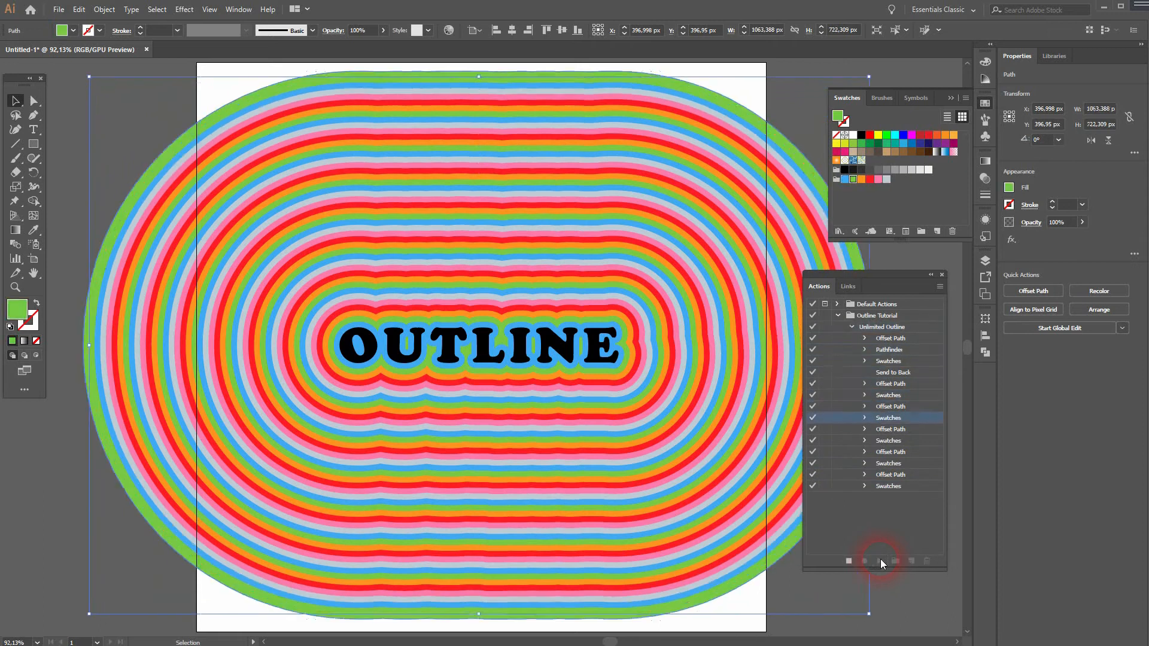
- Collapse the Actions and Swatches panels to clear the view of the artwork
left_click(940, 322)
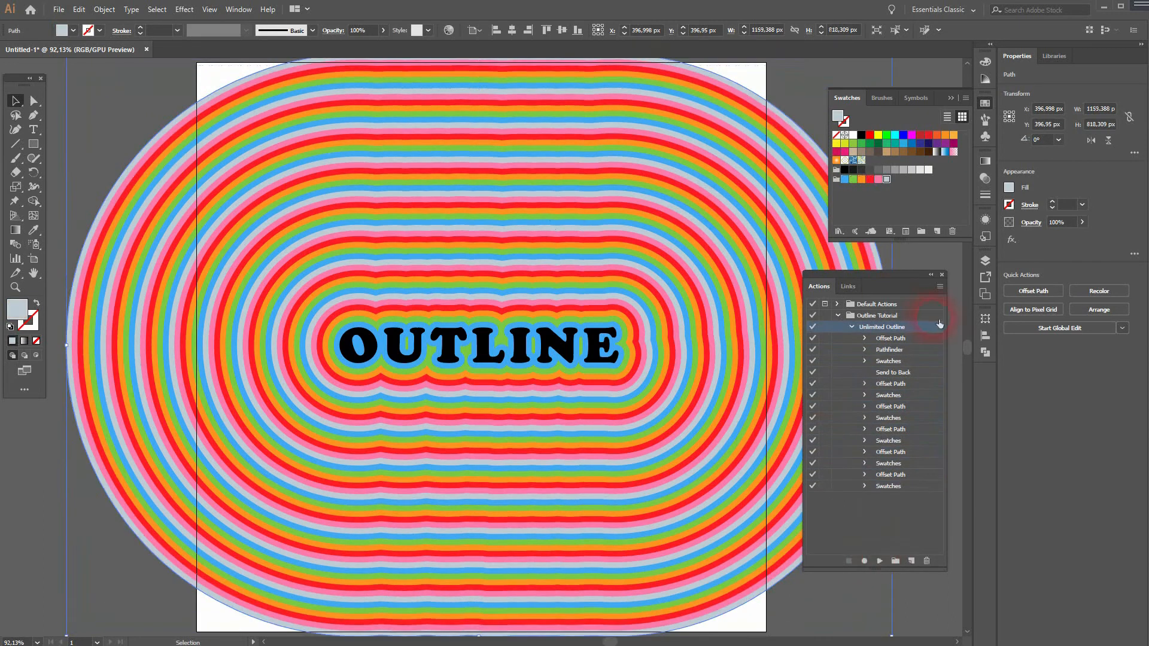
left_click(932, 275)
left_click(951, 97)
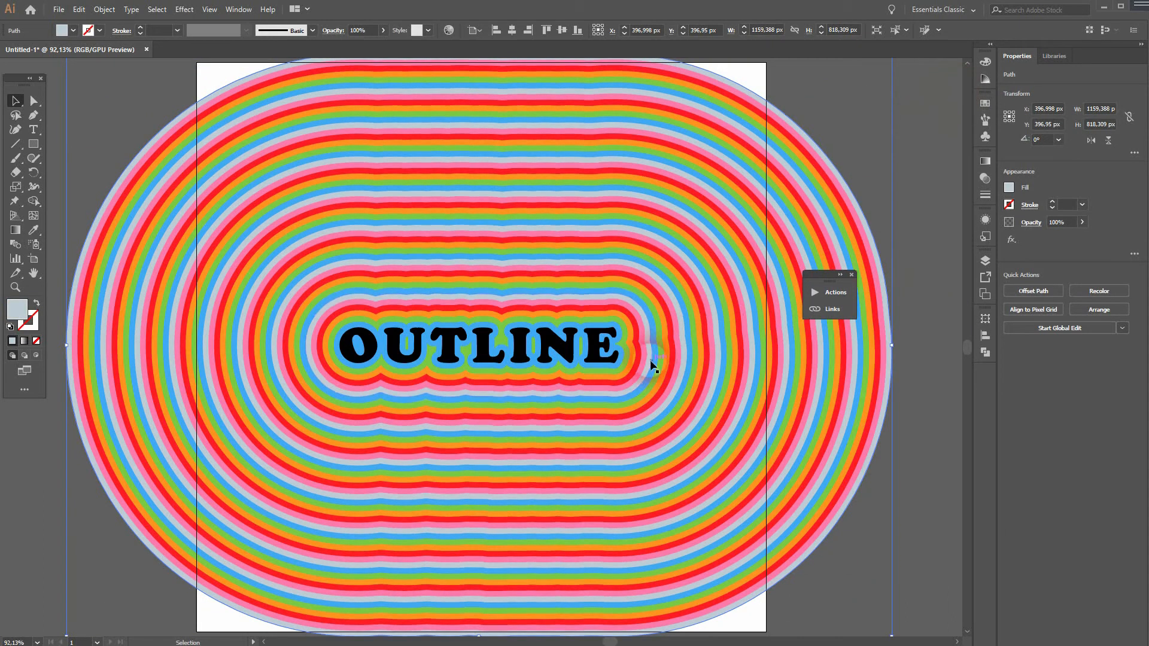
- Ungroup the OUTLINE artwork in the centre and deselect it
scroll(624, 361, "down", 1)
scroll(624, 364, "up", 1)
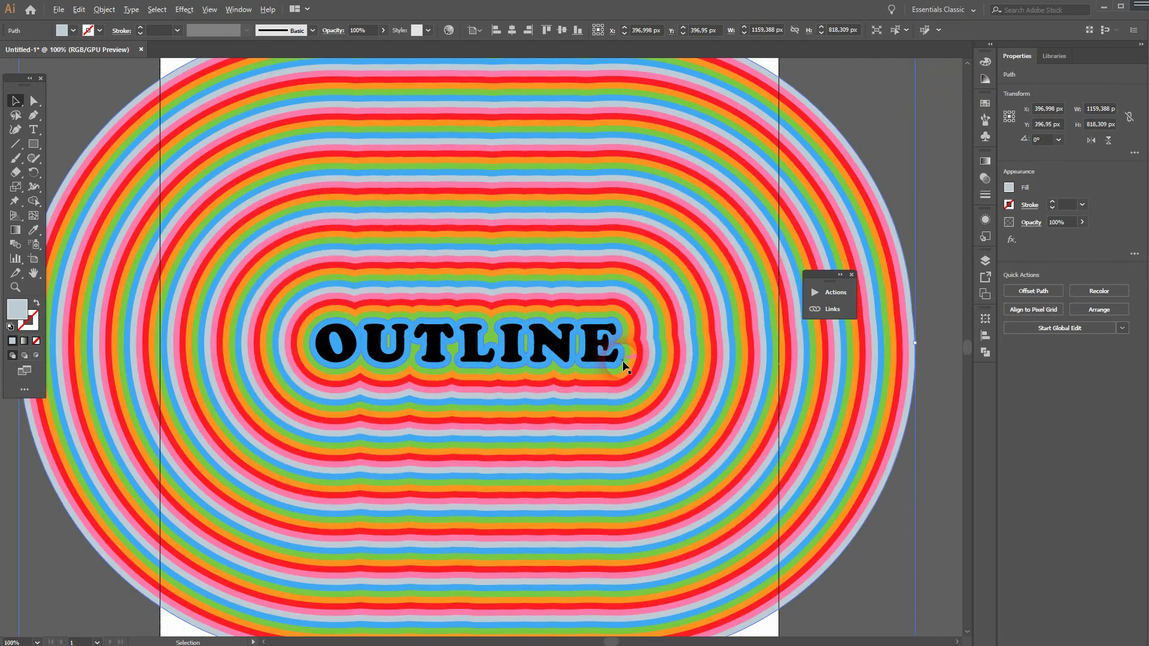
right_click(592, 316)
left_click(661, 421)
left_click(947, 459)
- Select all seven black letters of OUTLINE together and group them
left_click(372, 357)
left_click(374, 356, "shift")
left_click(434, 351, "shift")
left_click(472, 350, "shift")
left_click(512, 347, "shift")
left_click(553, 348, "shift")
left_click(589, 348, "shift")
right_click(591, 348)
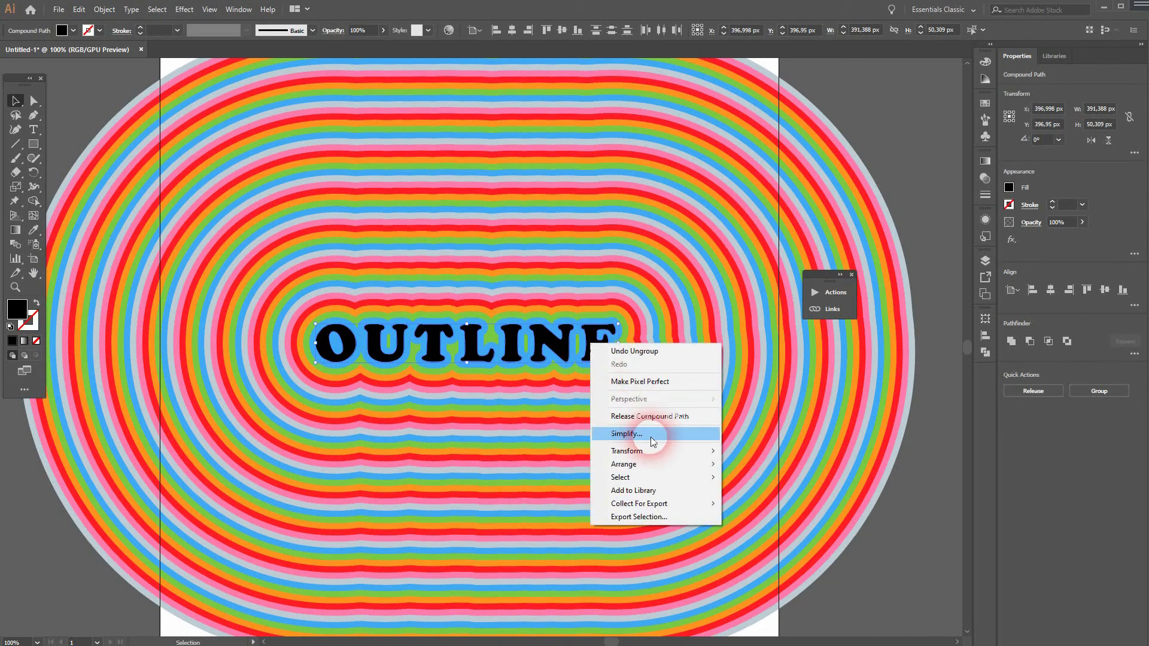
left_click(104, 9)
left_click(146, 64)
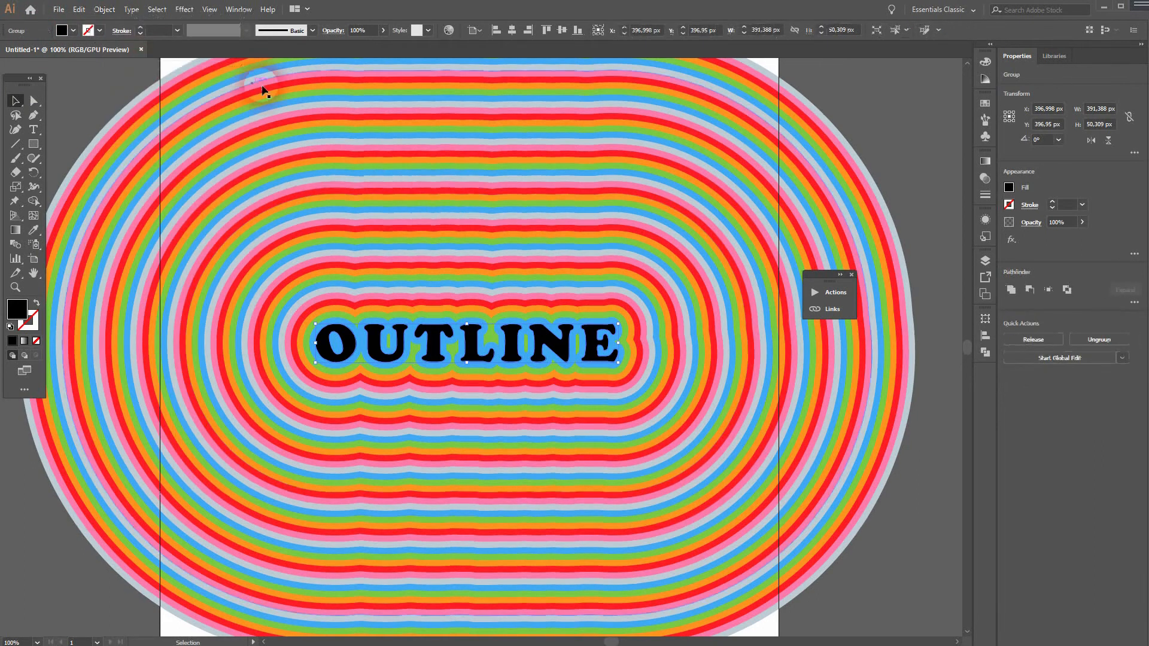
- Fill the grouped OUTLINE letters with white
left_click(73, 29)
left_click(29, 52)
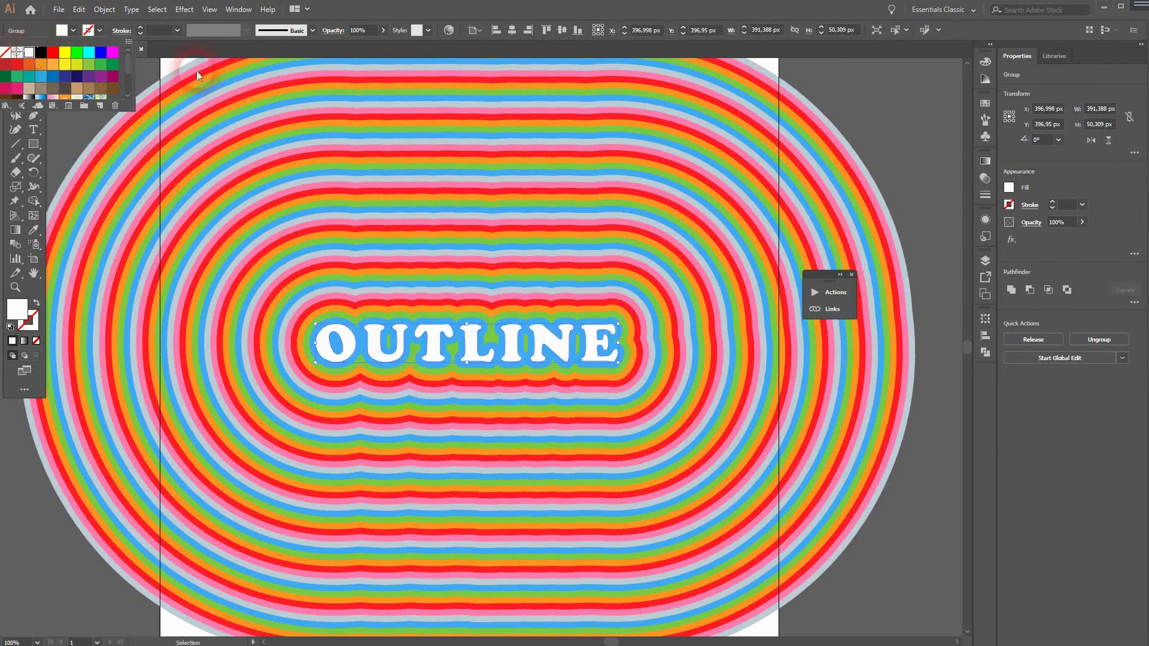
left_click(477, 13)
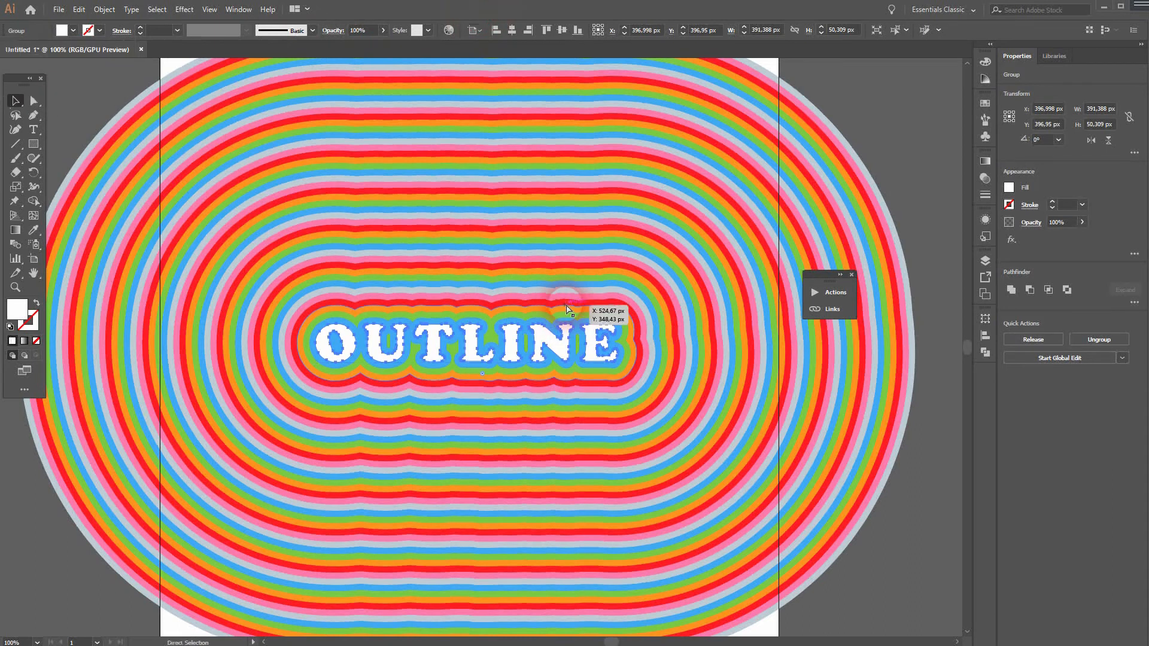
- Place a black-filled copy of the letters behind the white ones, shifted 4 px right and 4 px down as a drop shadow
left_click_drag(620, 372, 621, 373)
left_click(73, 30)
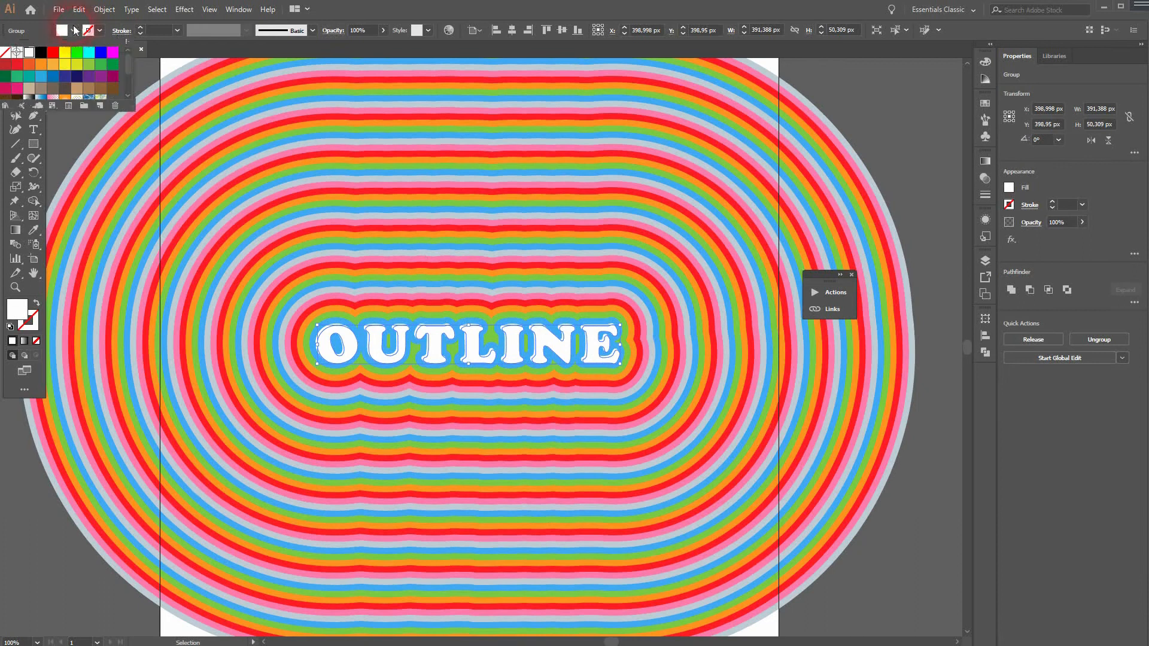
left_click(41, 52)
left_click(627, 7)
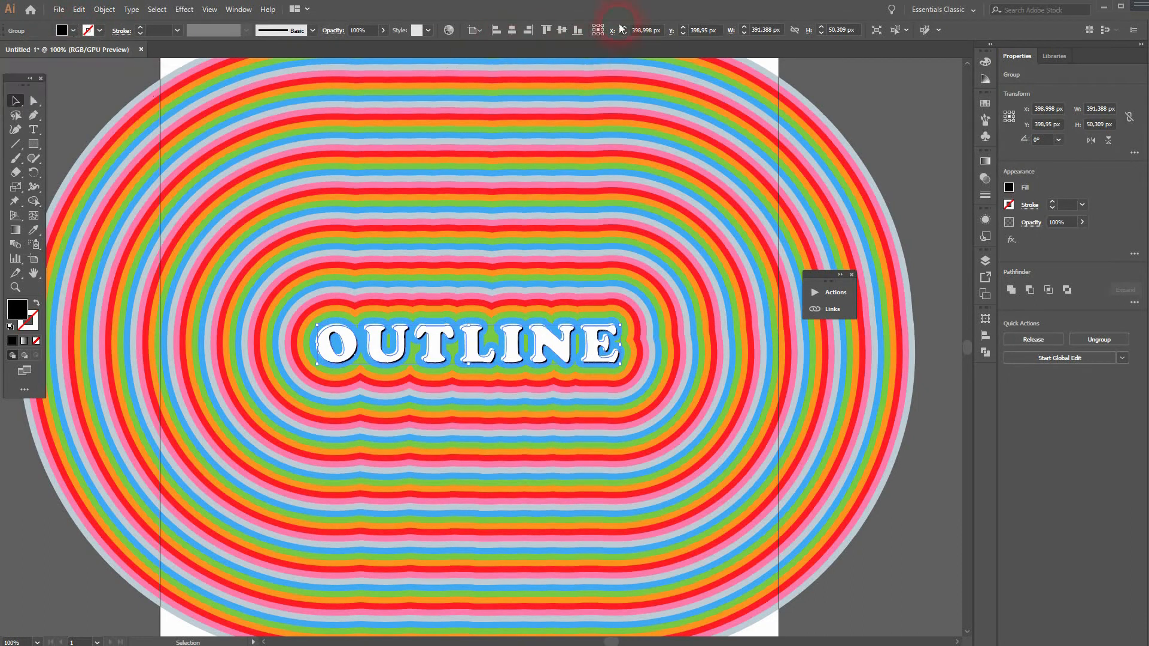
key("Right")
key("Right")
key("Down")
key("Down")
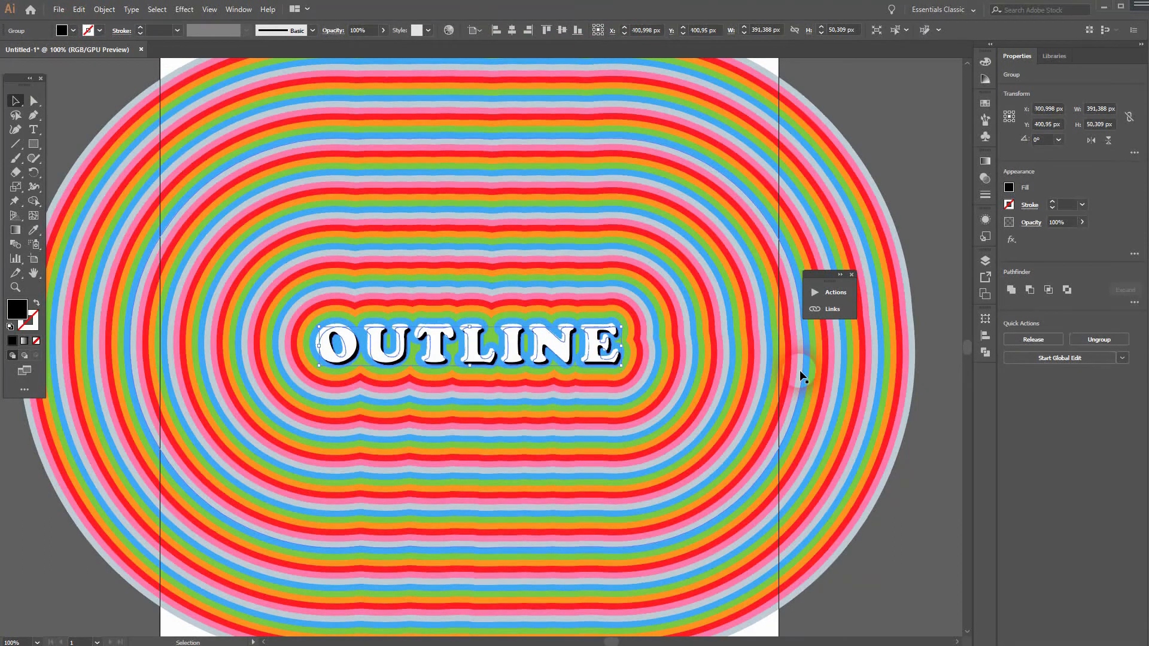
left_click(934, 539)
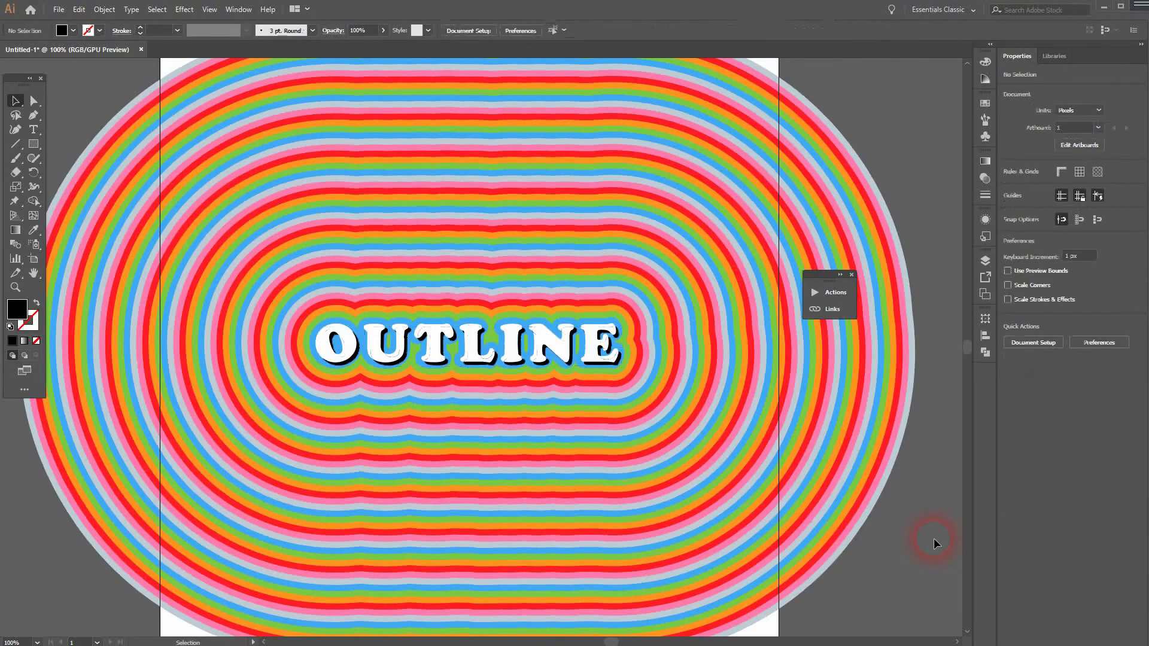
- Give the white OUTLINE letters a 1 pt black stroke while keeping their white fill
left_click(473, 353)
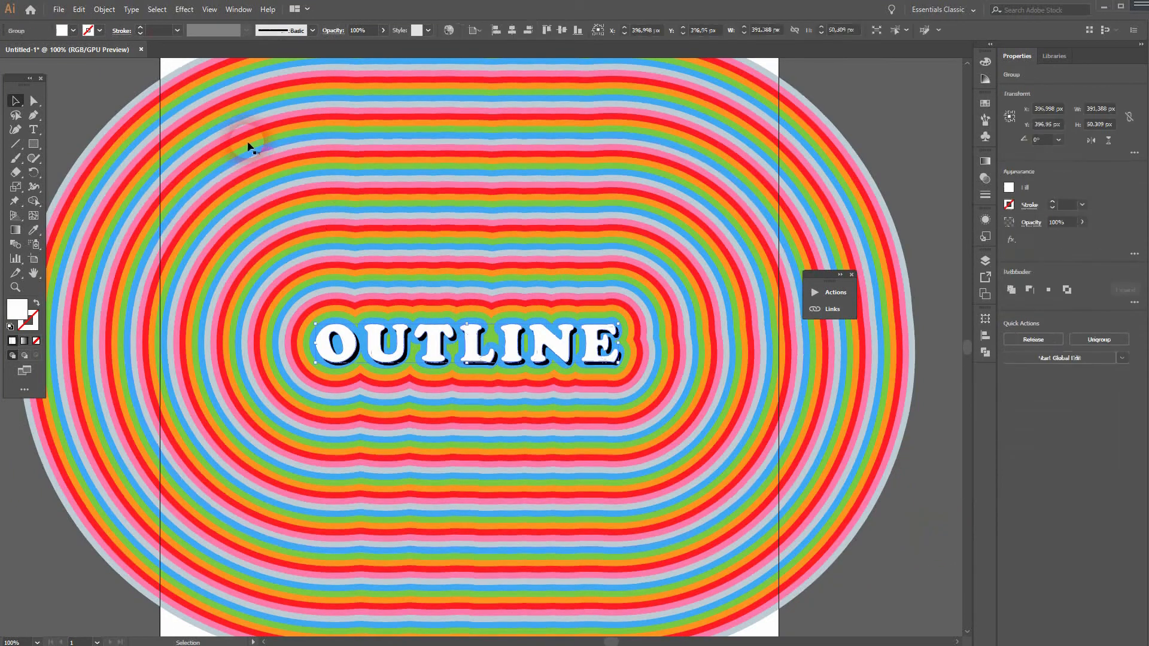
left_click(61, 31)
key("d")
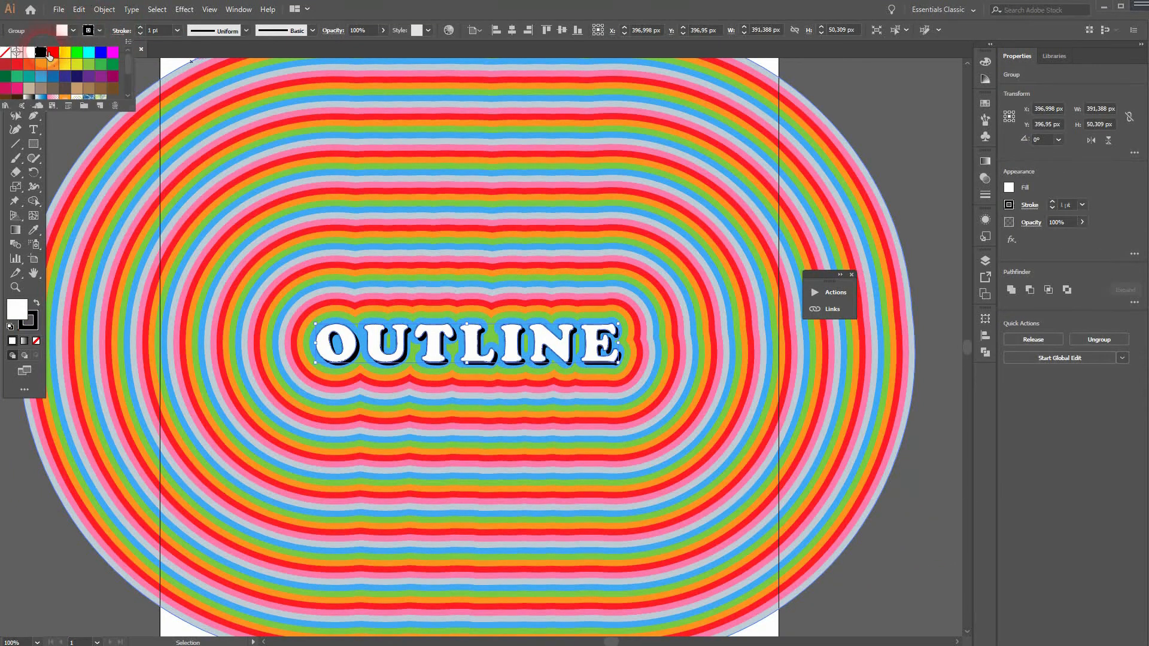
left_click(935, 538)
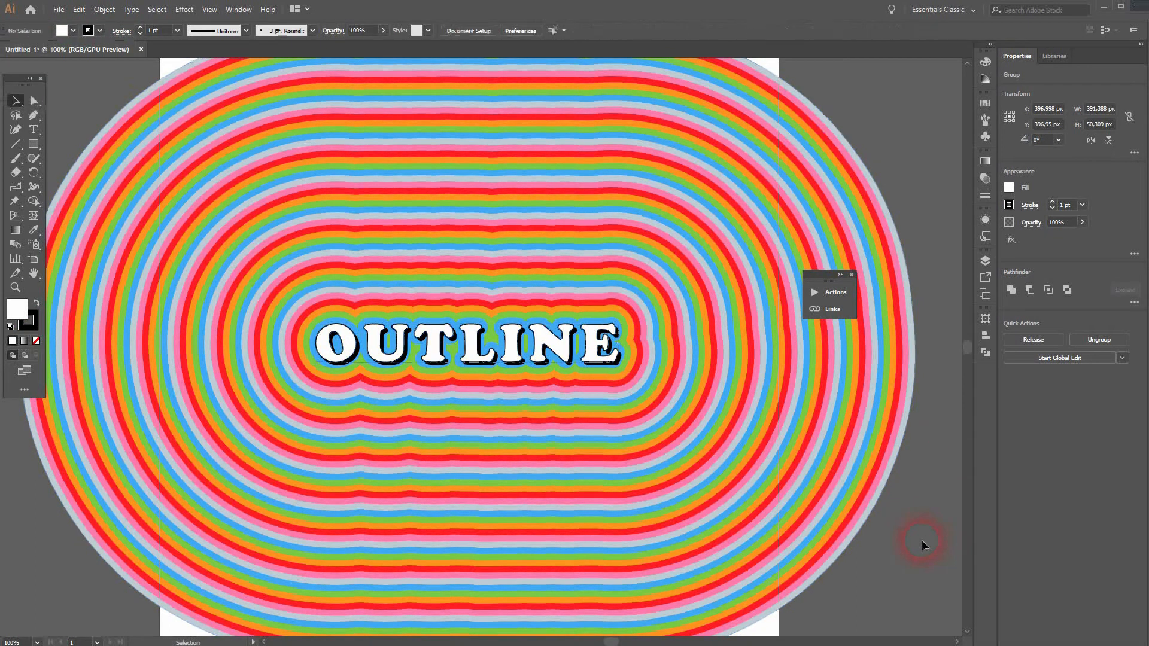
- Draw a white square about 500 px wide over the artwork and centre it horizontally and vertically on the artboard
scroll(529, 390, "down", 1)
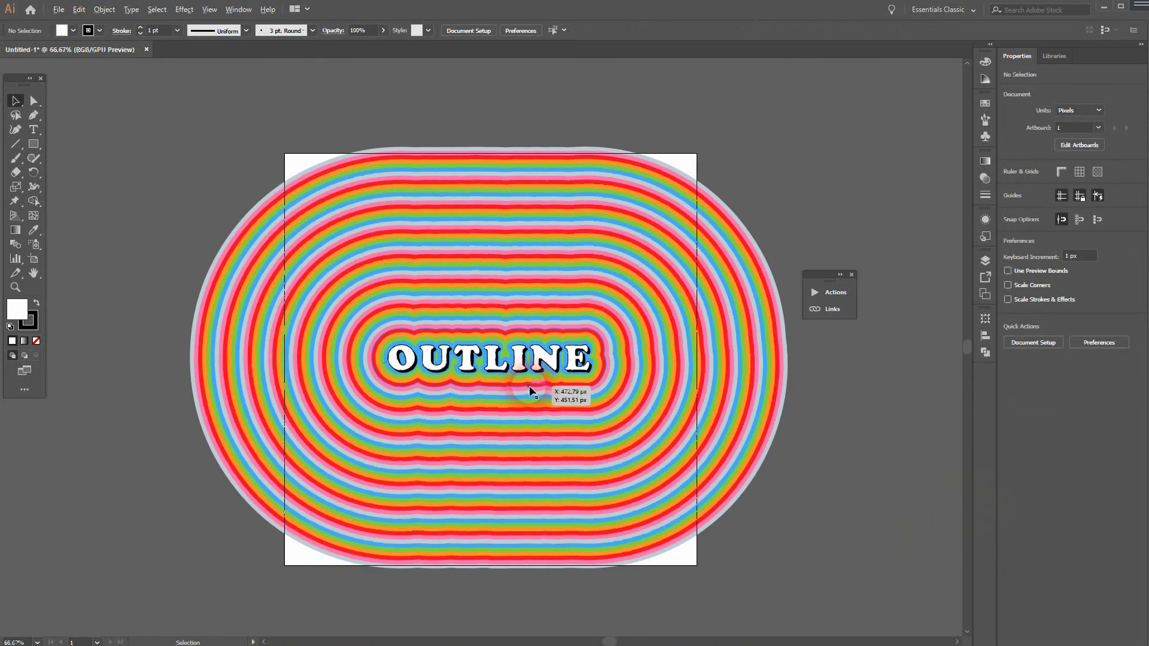
scroll(529, 390, "up", 1)
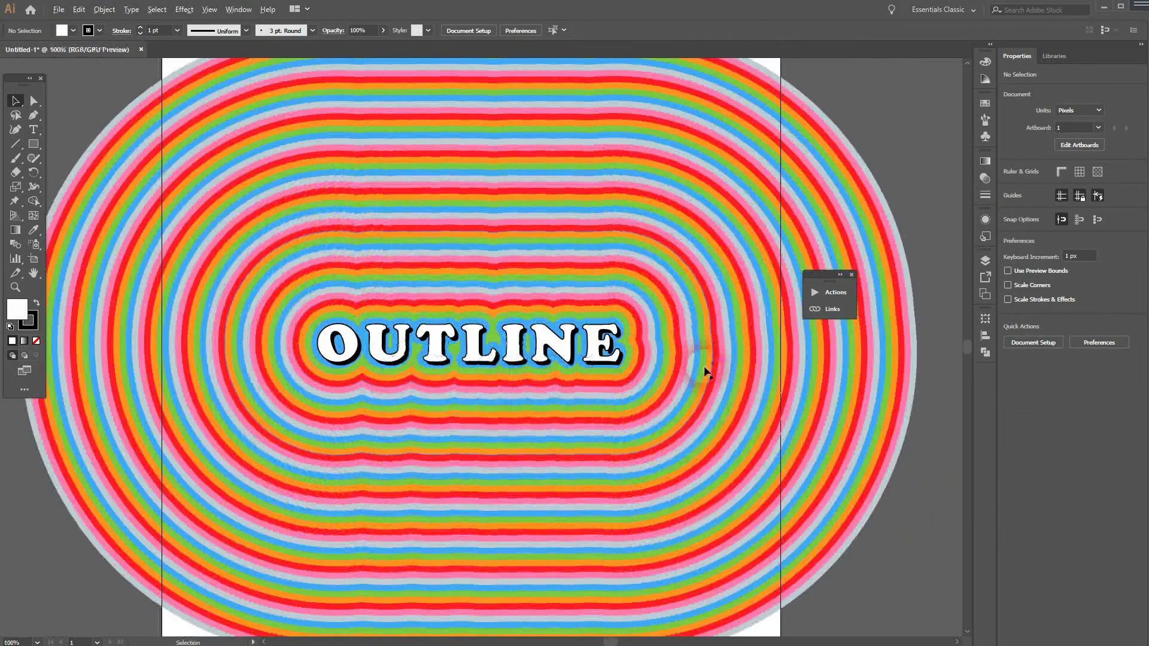
left_click(852, 276)
left_click(35, 143)
mouse_move(271, 233)
left_mouse_down()
mouse_move(347, 296)
mouse_move(612, 393)
mouse_move(657, 397)
left_mouse_up()
left_click(511, 30)
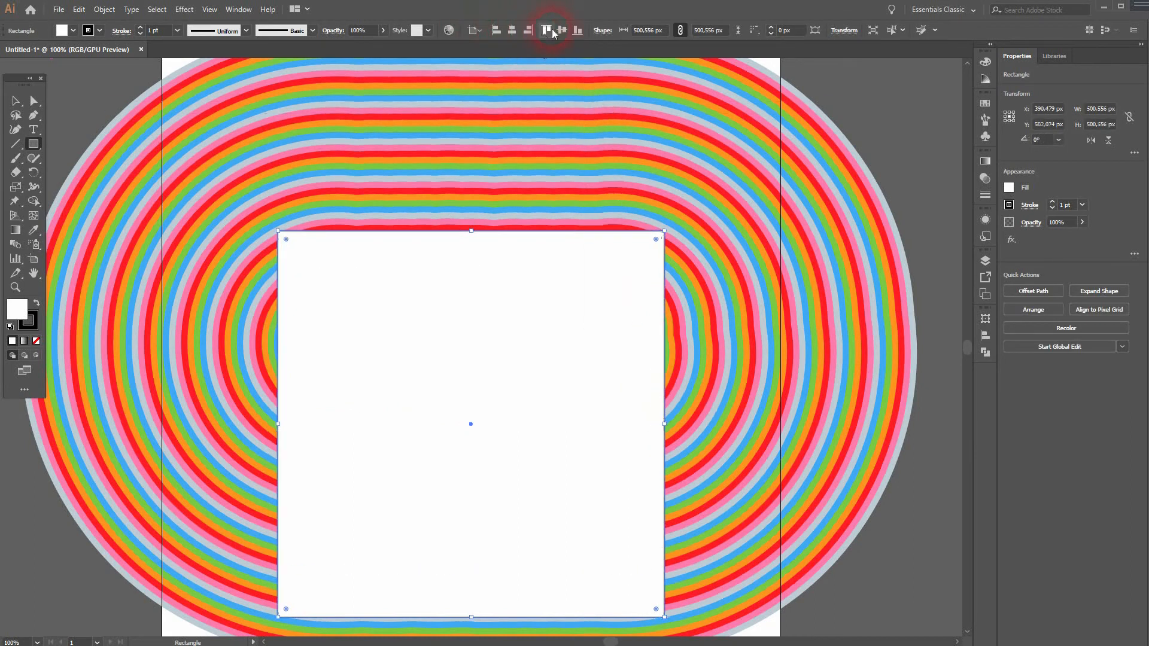
left_click(562, 30)
- Select all the artwork and remove the coloured rings outside the square with the Shape Builder tool
left_click(16, 100)
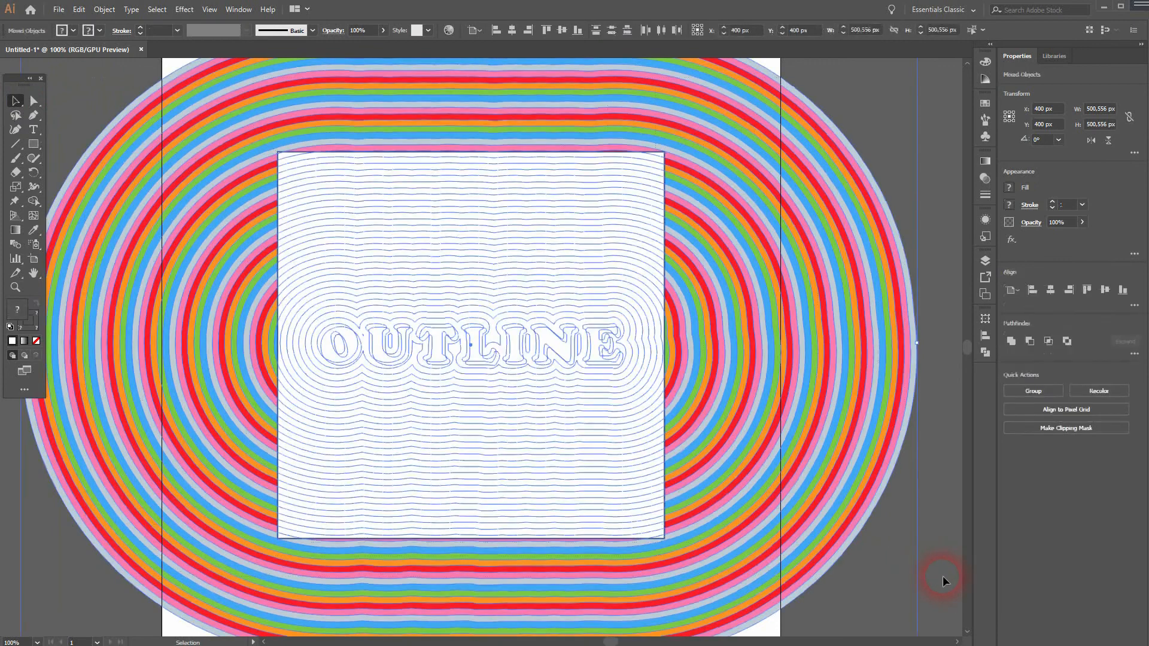
left_click(34, 201)
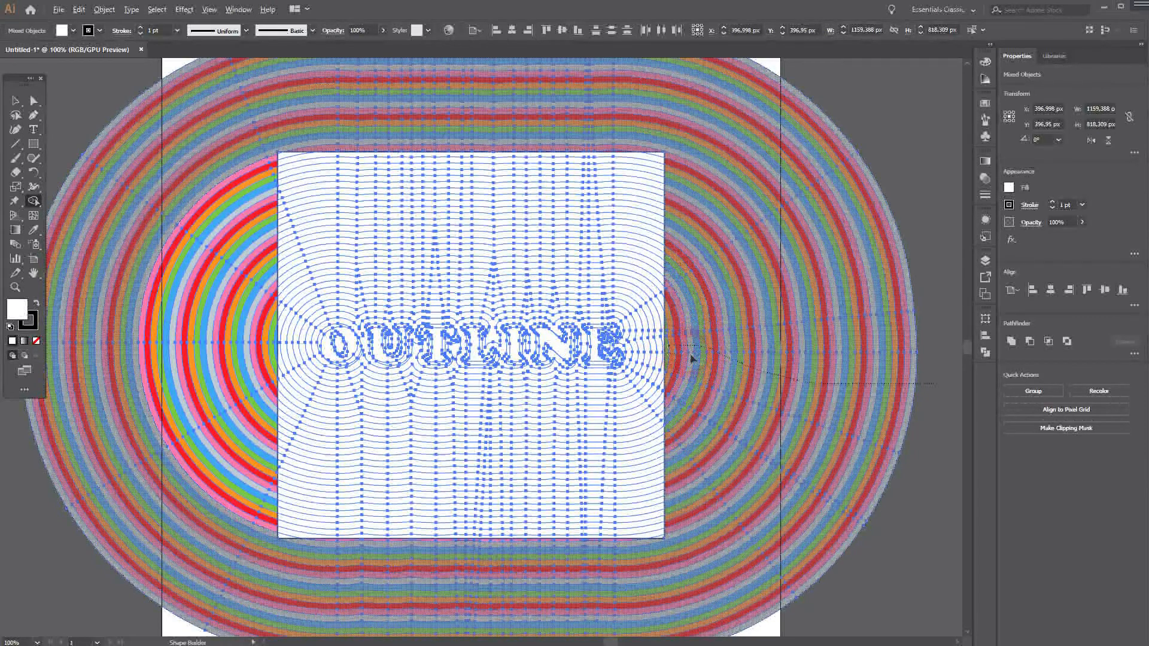
left_click(885, 443, "alt")
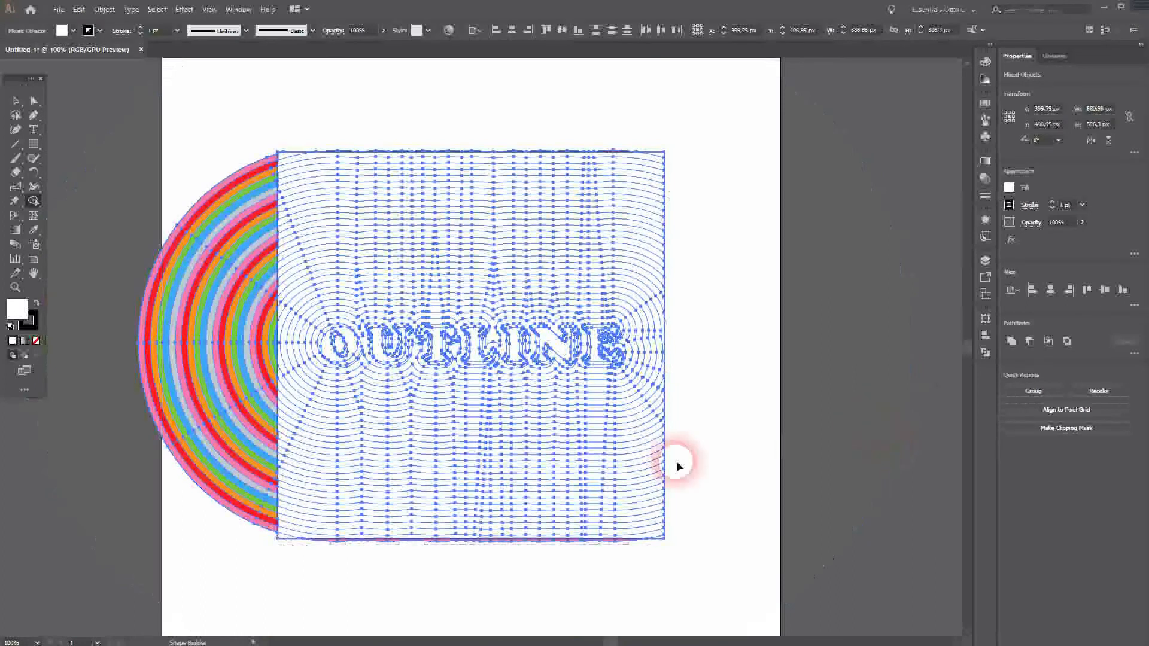
mouse_move(113, 327)
left_mouse_down()
mouse_move(257, 330)
mouse_move(276, 343)
mouse_move(233, 484)
mouse_move(234, 466)
mouse_move(1, 91)
mouse_move(16, 108)
left_mouse_up()
- Remove the leftover coloured slivers along the square's lower and upper edges with the Shape Builder tool
scroll(408, 566, "up", 3)
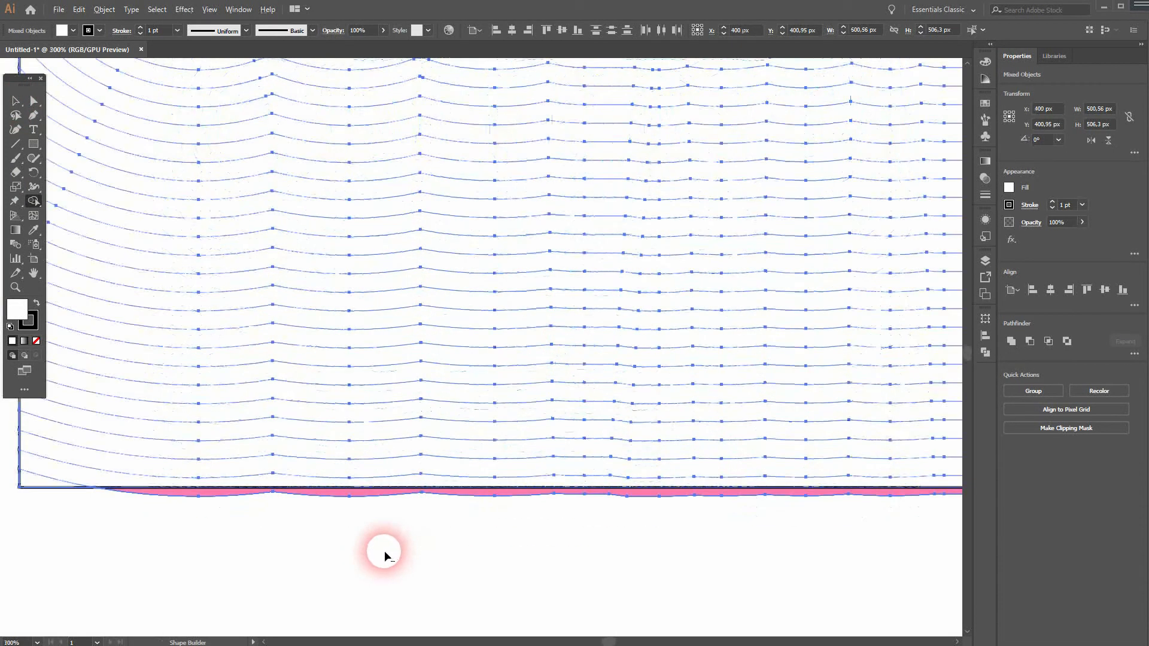
mouse_move(367, 525)
left_mouse_down()
mouse_move(360, 495)
mouse_move(426, 546)
left_mouse_up()
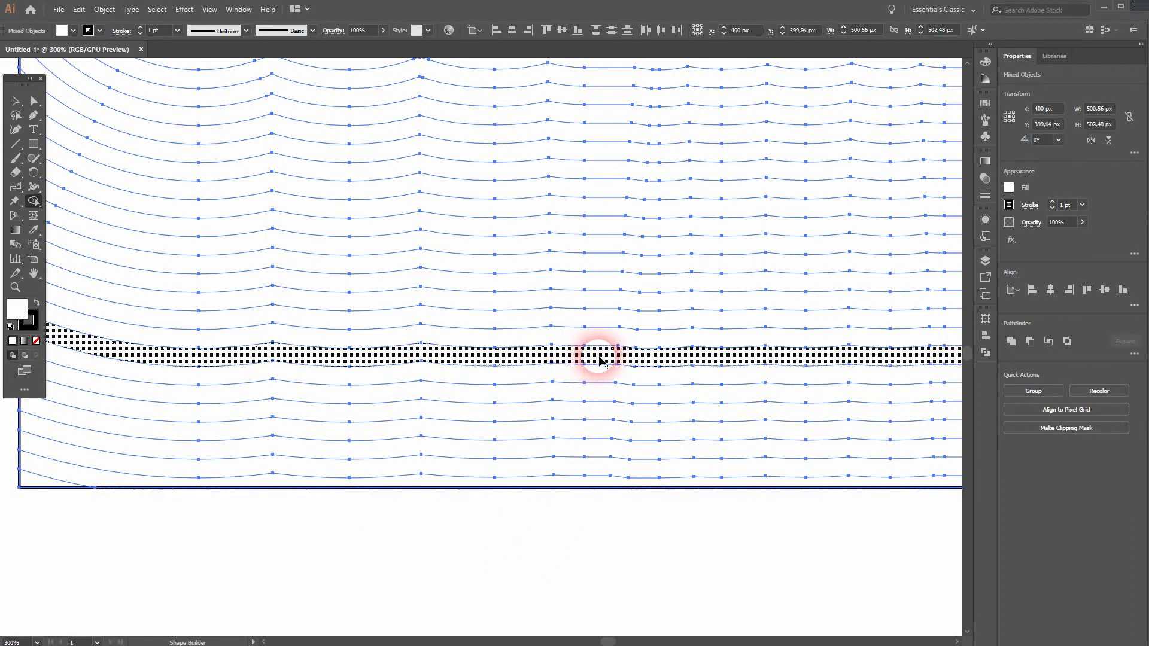
key("ctrl+0")
scroll(551, 333, "up", 6)
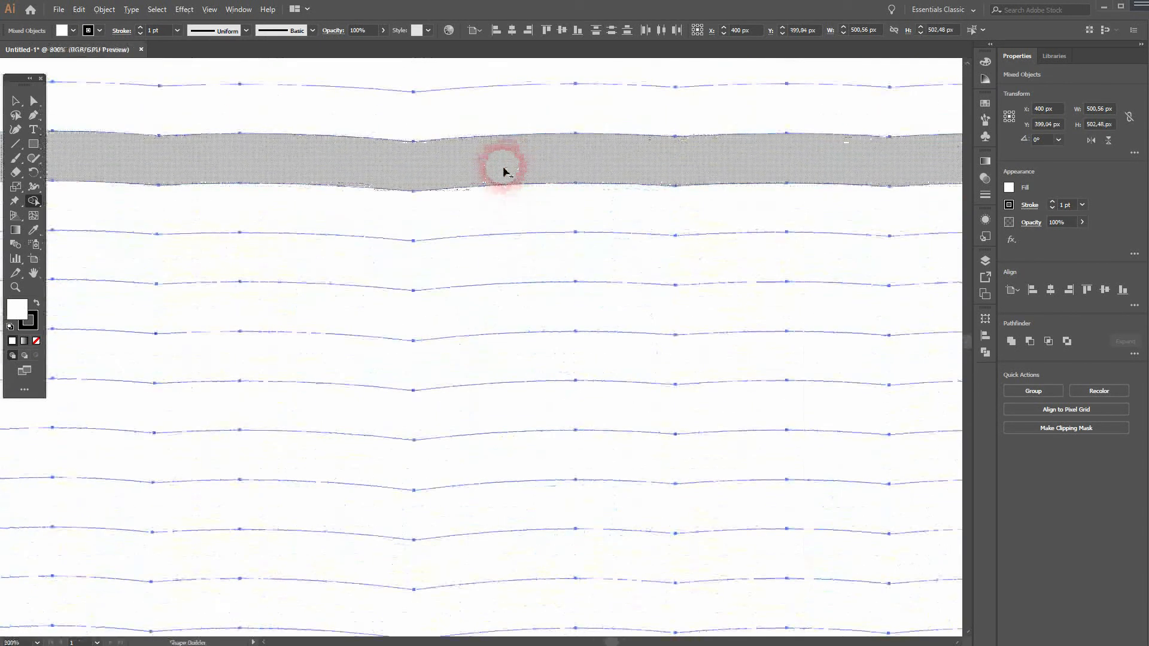
mouse_move(543, 79)
left_mouse_down()
mouse_move(548, 106)
mouse_move(565, 72)
left_mouse_up()
key("ctrl+0")
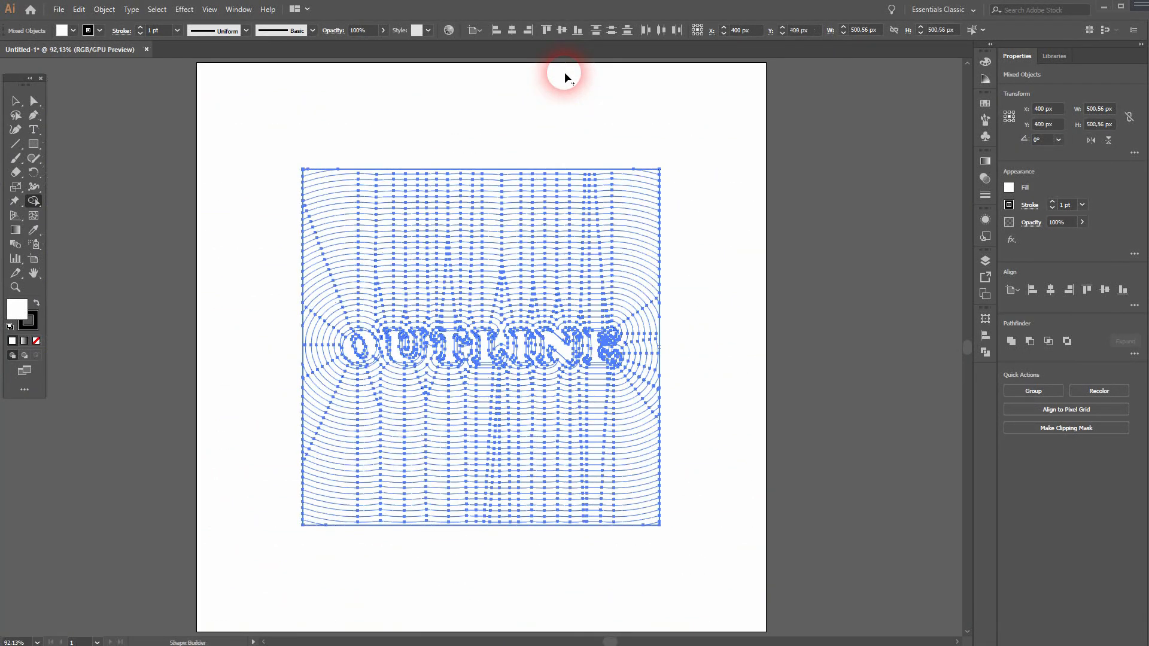
- Delete the white square that covers the trimmed rainbow artwork
left_click(16, 101)
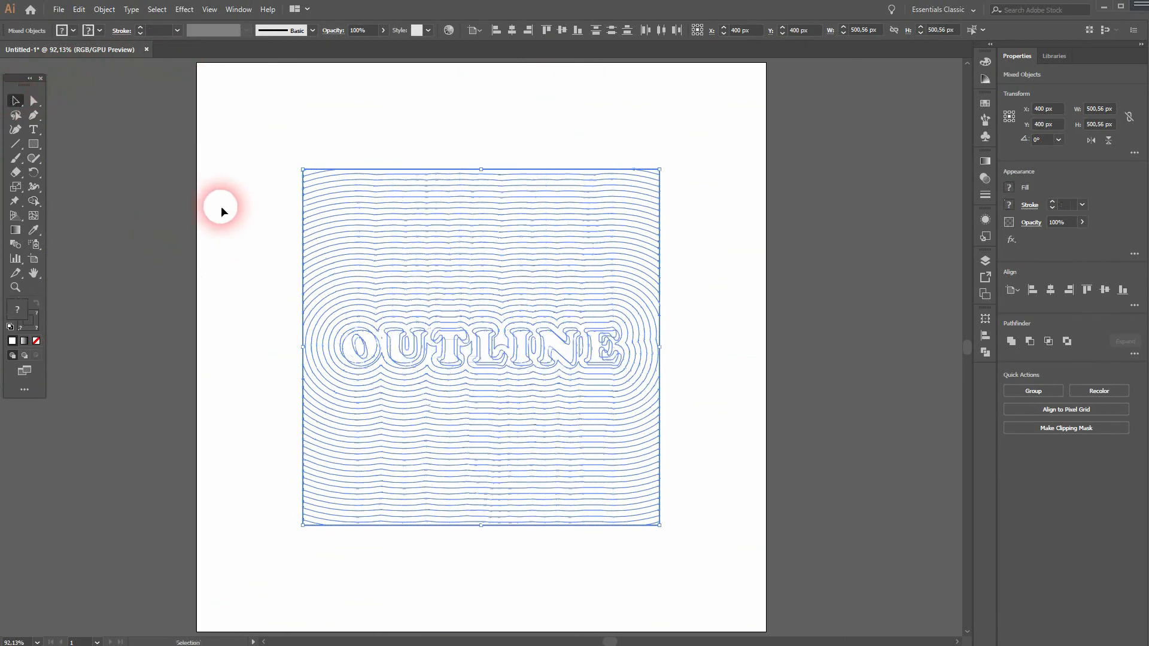
key("Delete")
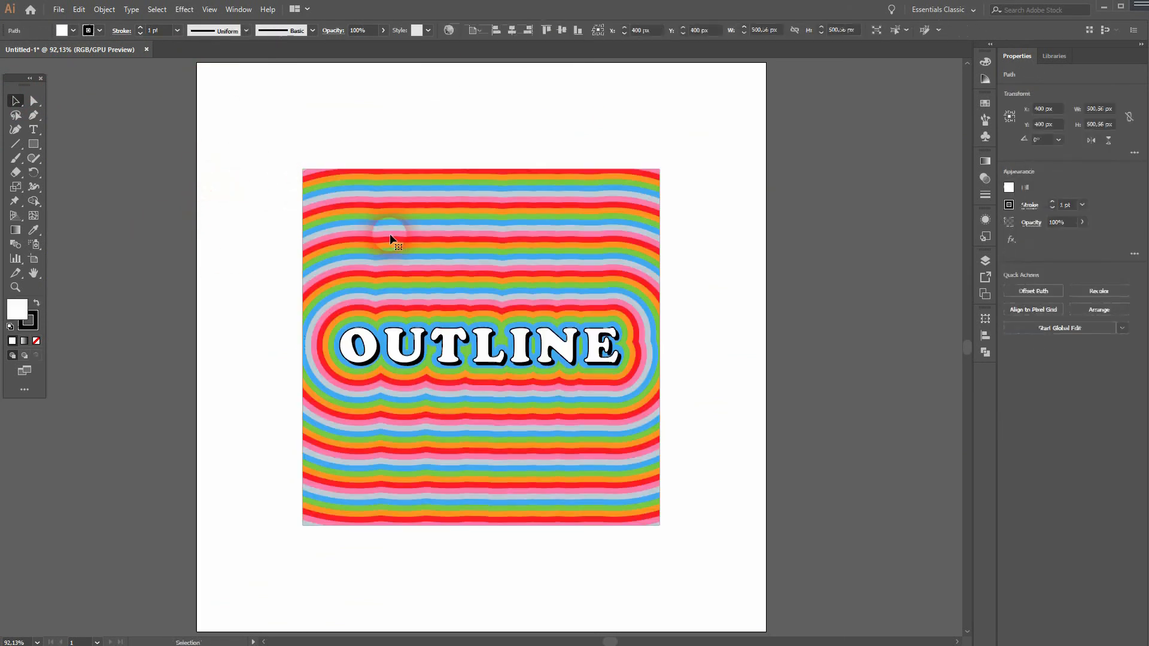
left_click(711, 311)
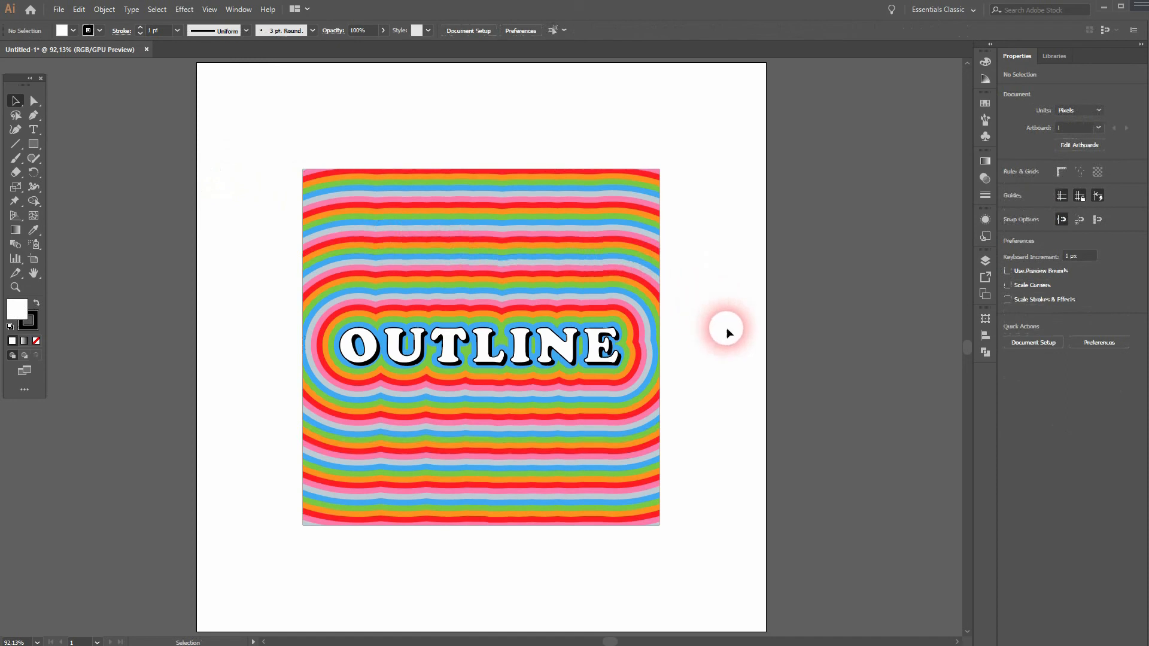
scroll(406, 332, "up", 2)
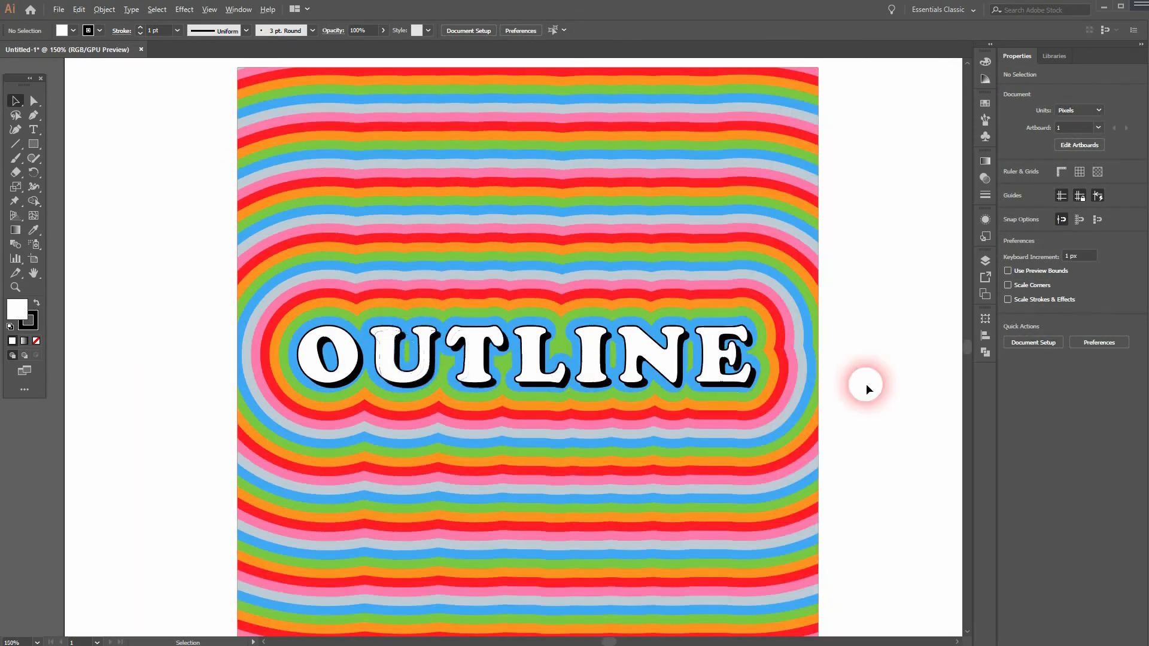
scroll(772, 395, "down", 1)
key("ctrl+0")
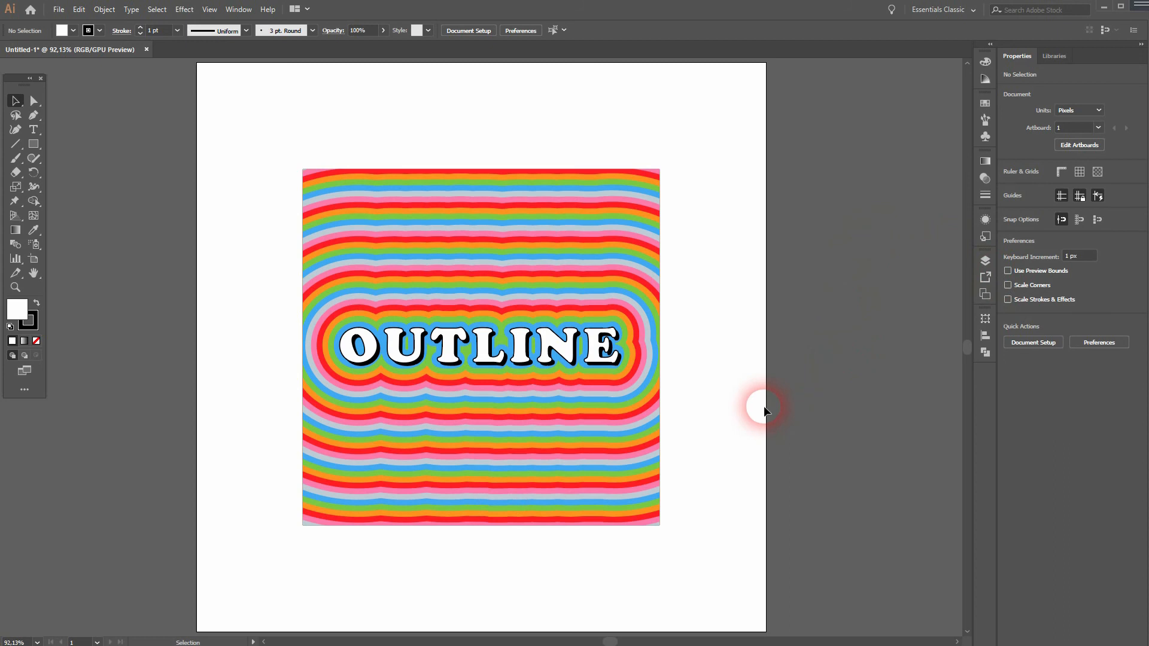
key("ctrl+1")
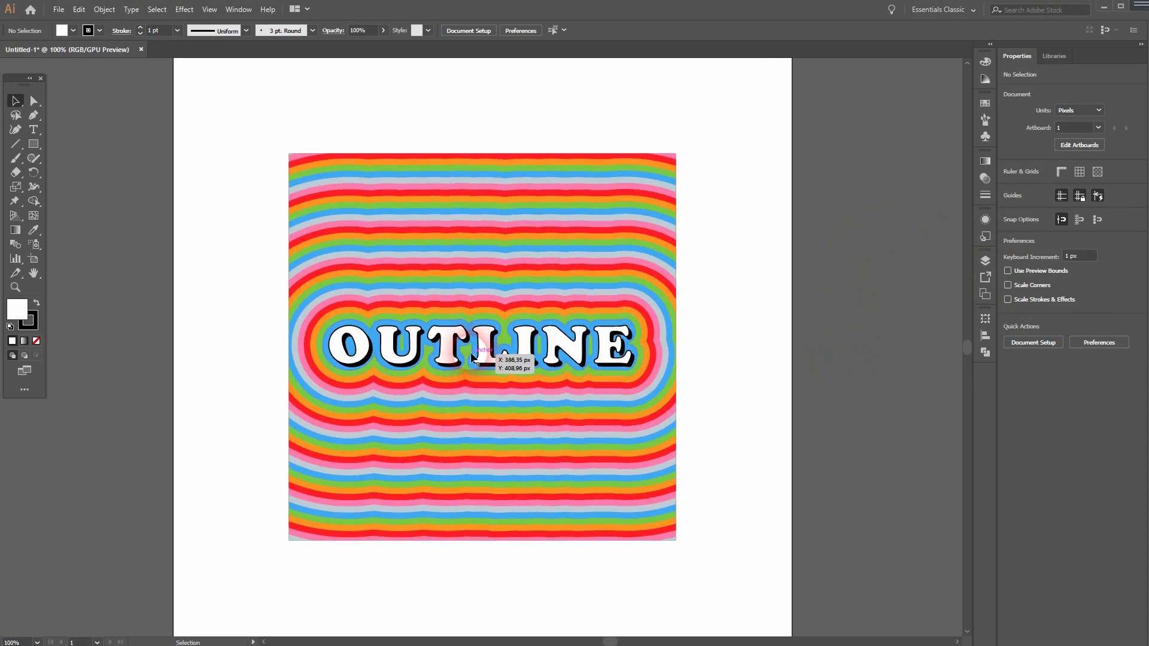